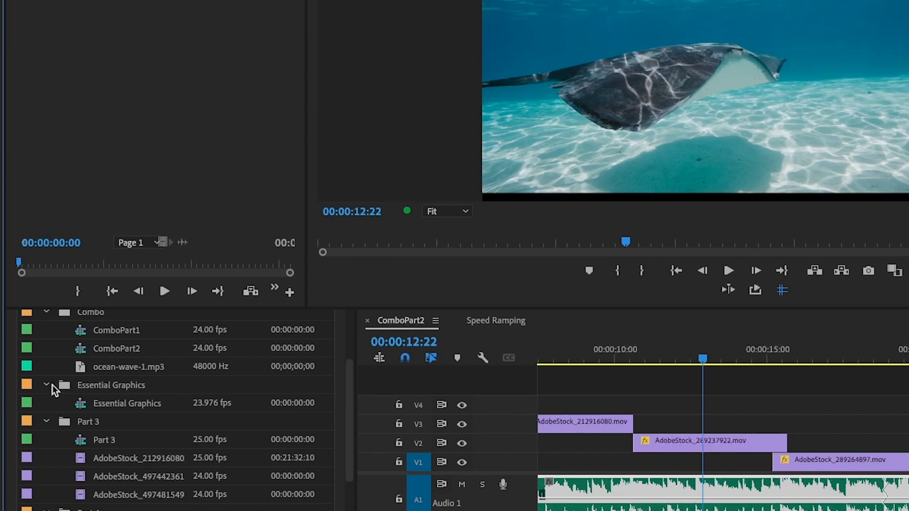
Collapse all bins of the NewInPremierePro project at once and expand them all again
scroll(49, 385, down, 5)
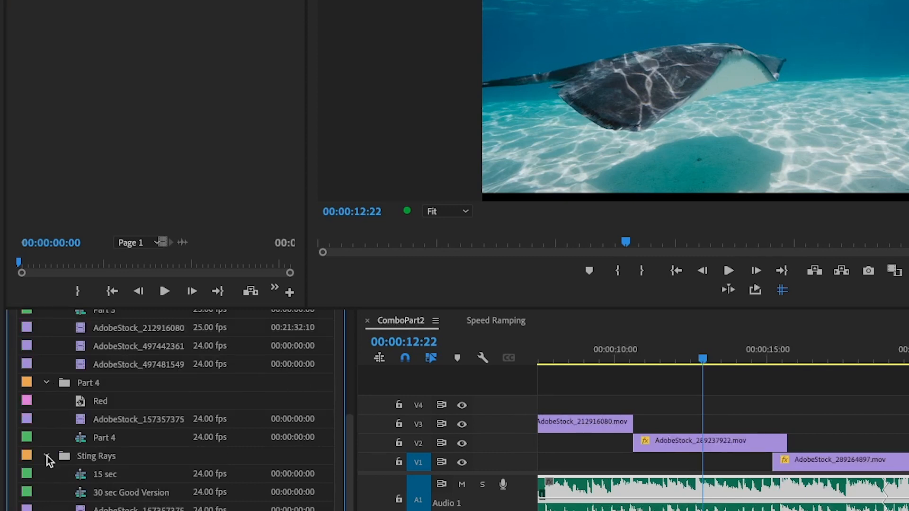
alt+click(47, 456)
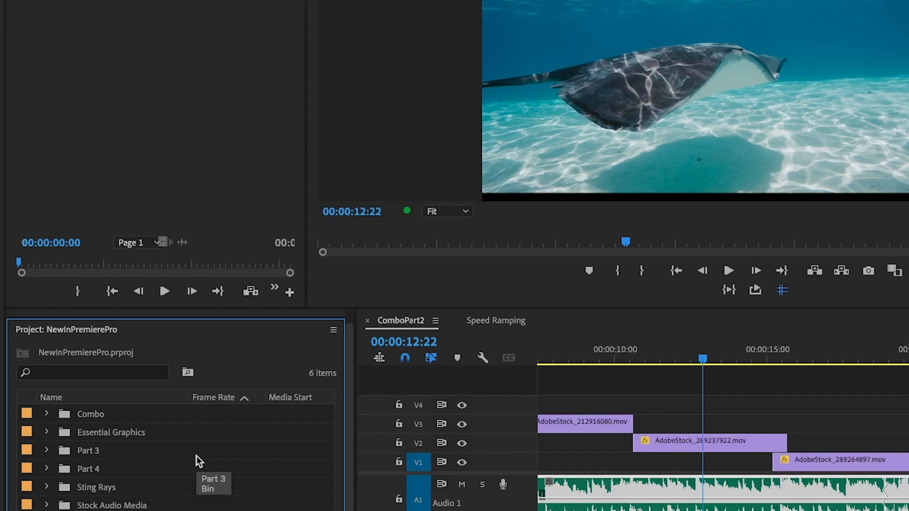
alt+click(47, 432)
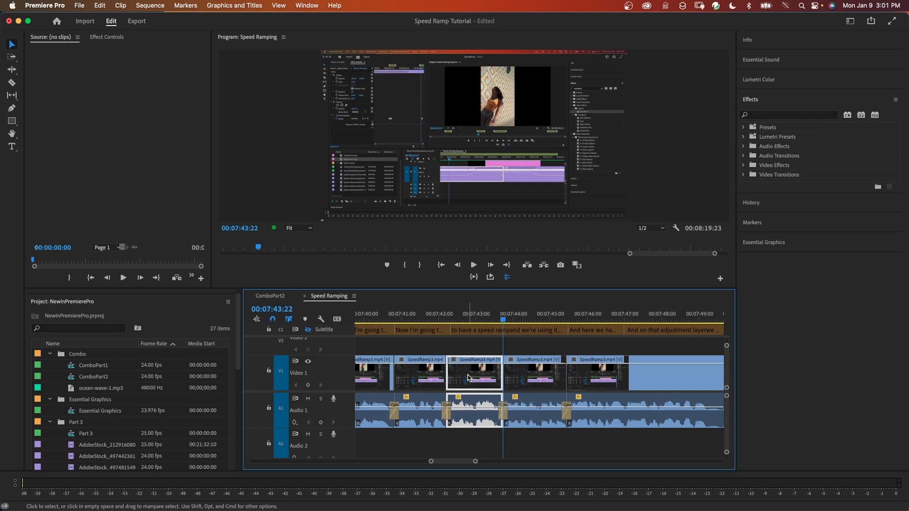
Try to trim the end of the selected SpeedRamp3.mp4 clip to an earlier point in the Speed Ramping sequence
drag(502, 374, 478, 373)
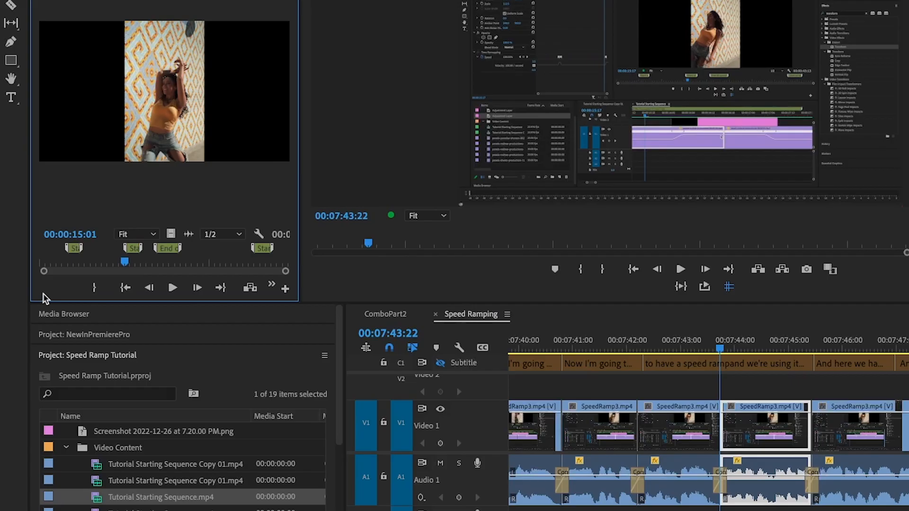
Mark the in point at 00:00:15:01 and the out point at 00:00:21:02 on the Tutorial Starting Sequence.mp4 source clip
key(i)
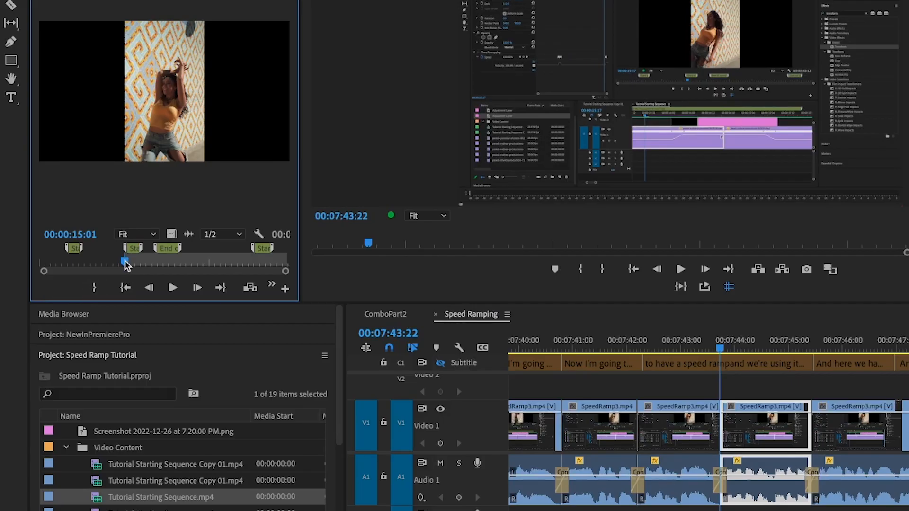
drag(125, 262, 159, 264)
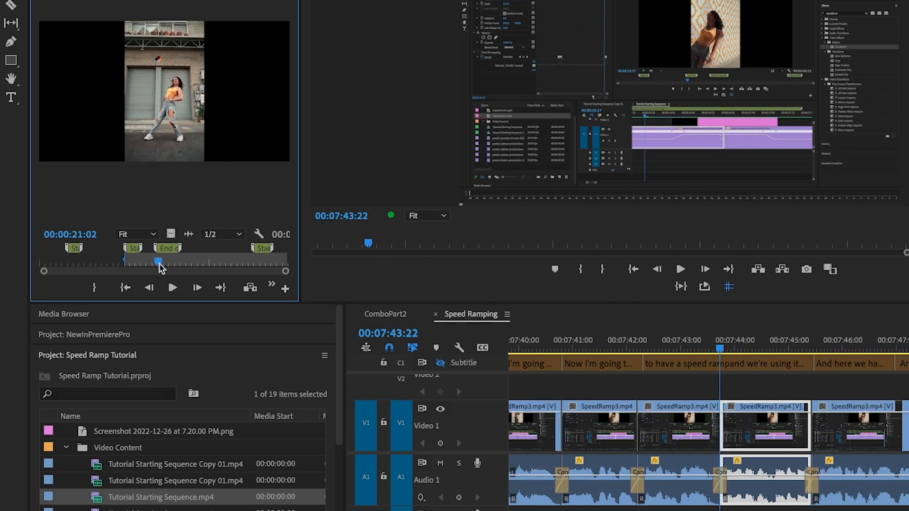
key(o)
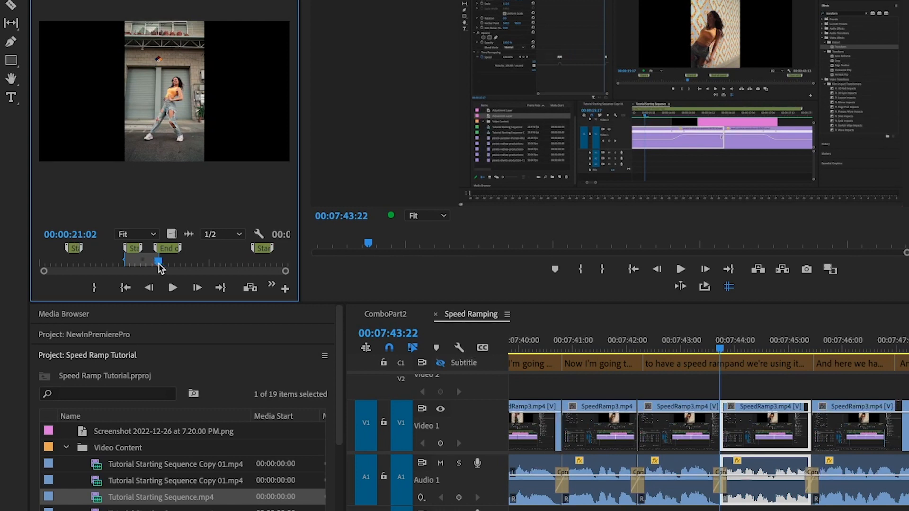
Set the source clip's video out point earlier than its audio out point and insert the clip at the Speed Ramping playhead
drag(160, 266, 166, 264)
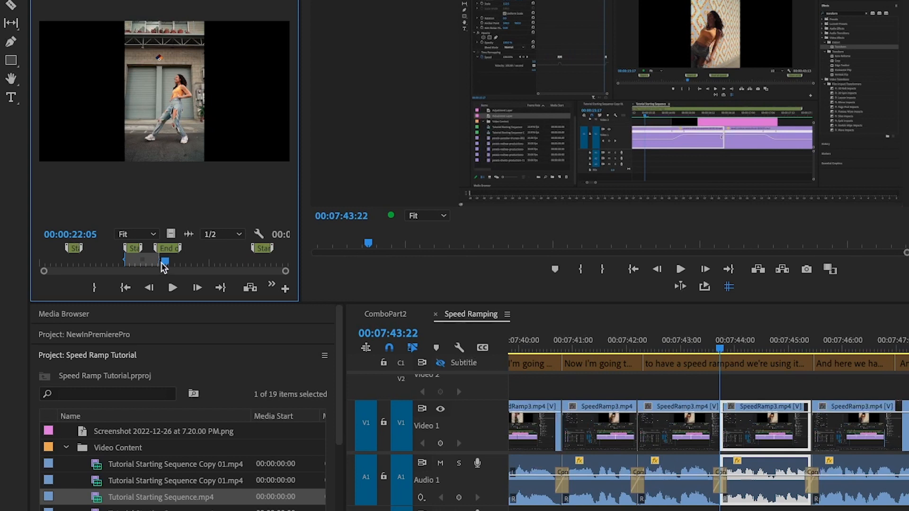
drag(160, 264, 141, 259)
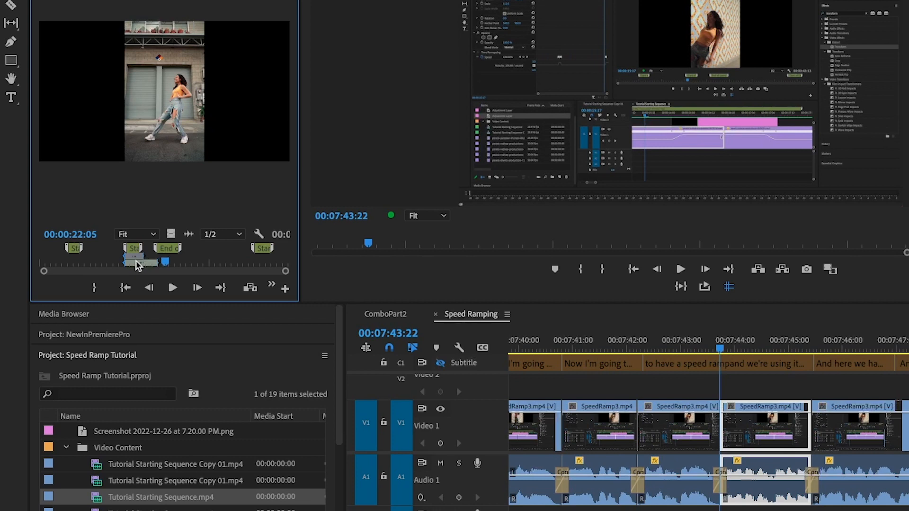
click(251, 289)
scroll(871, 489, right, 2)
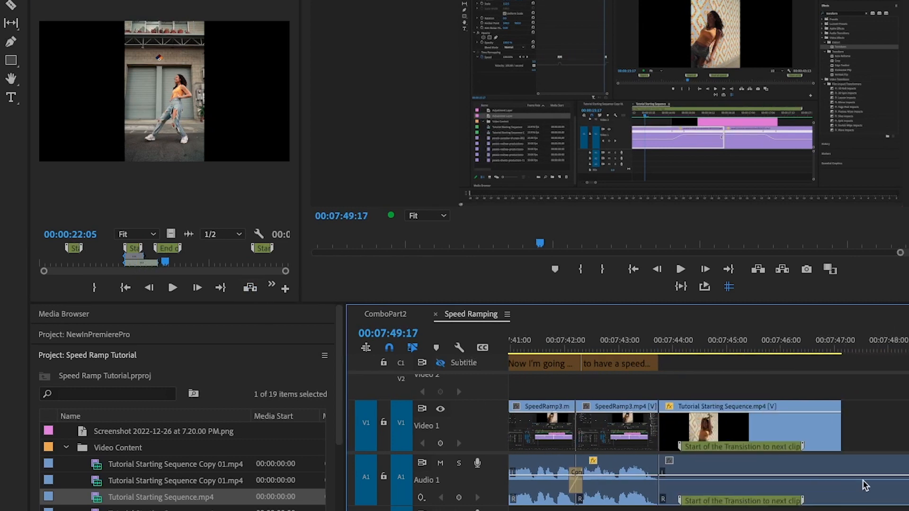
scroll(865, 486, right, 3)
click(681, 430)
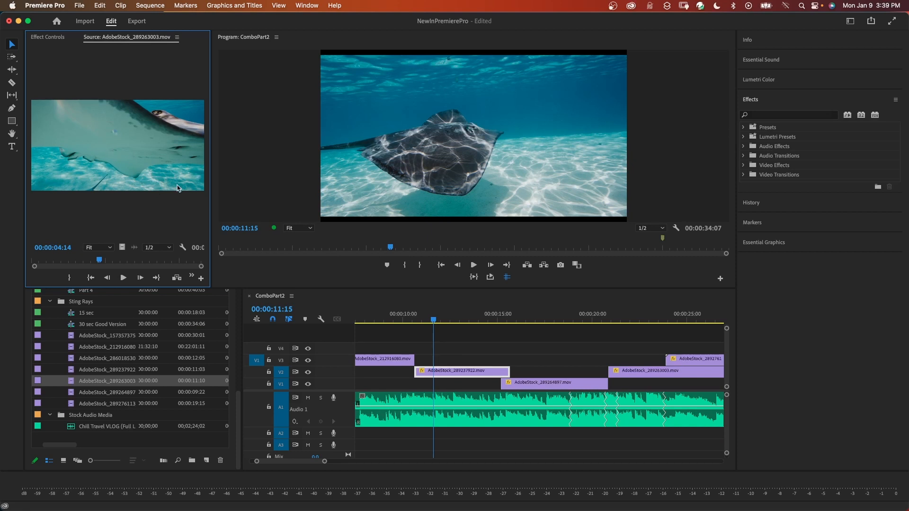
Set the ComboPart2 playhead to 00:00:10:16 and mark the AdobeStock_289263003.mov source in point at 00:00:04:20
drag(432, 320, 415, 319)
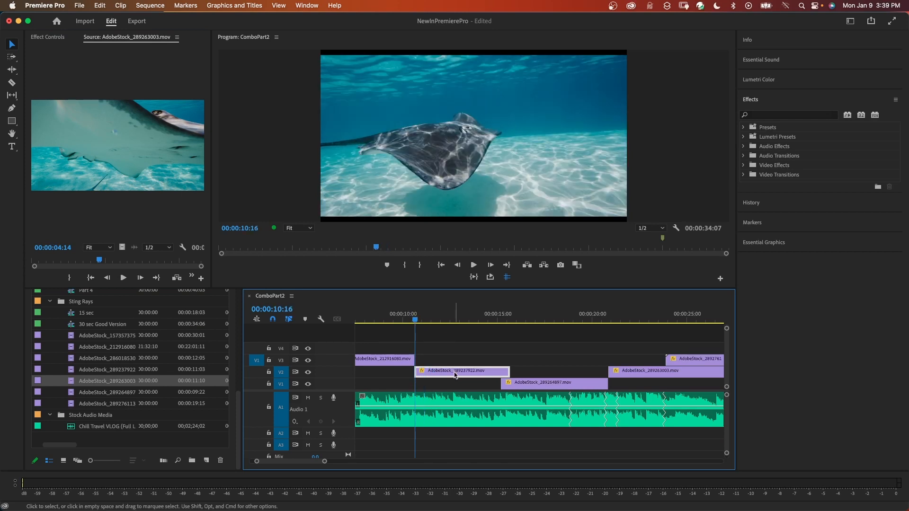
drag(100, 261, 105, 263)
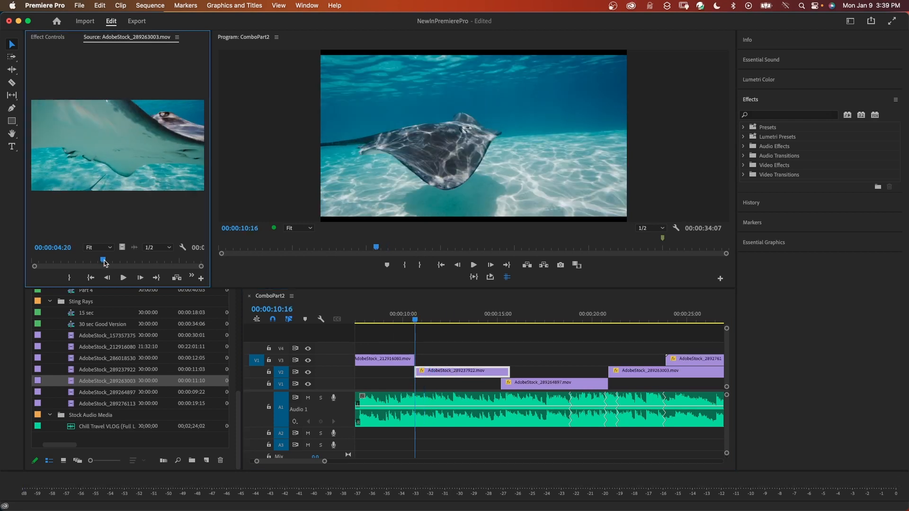
key(i)
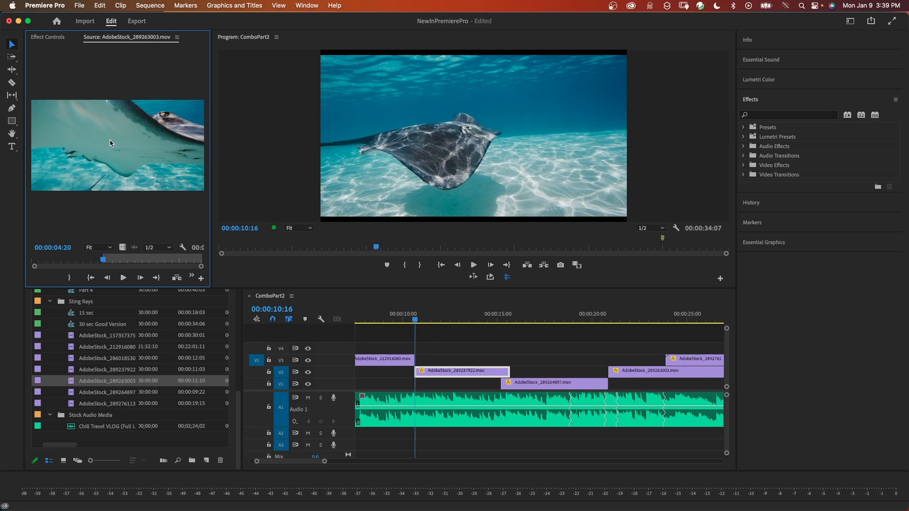
Overwrite AdobeStock_289237922.mov on V2 with the source clip from 00:00:10:16 and scrub through the edit
drag(118, 149, 416, 379)
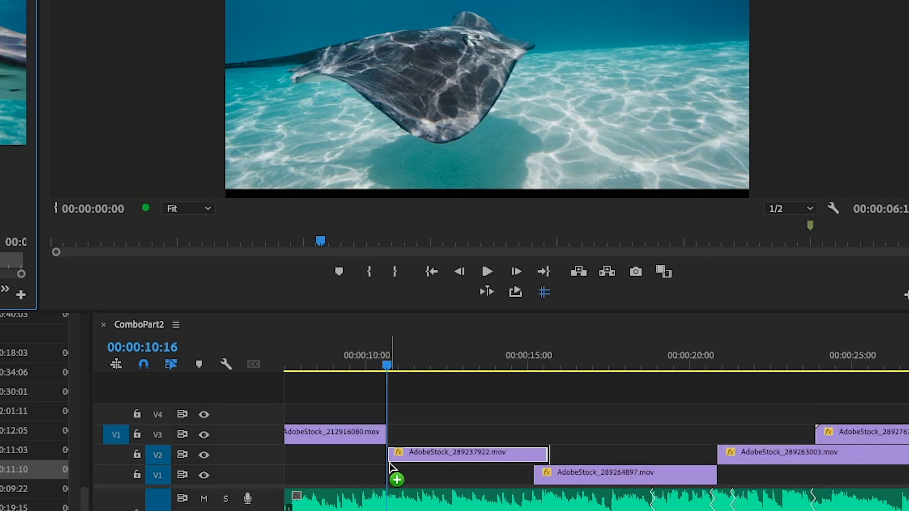
drag(389, 466, 389, 467)
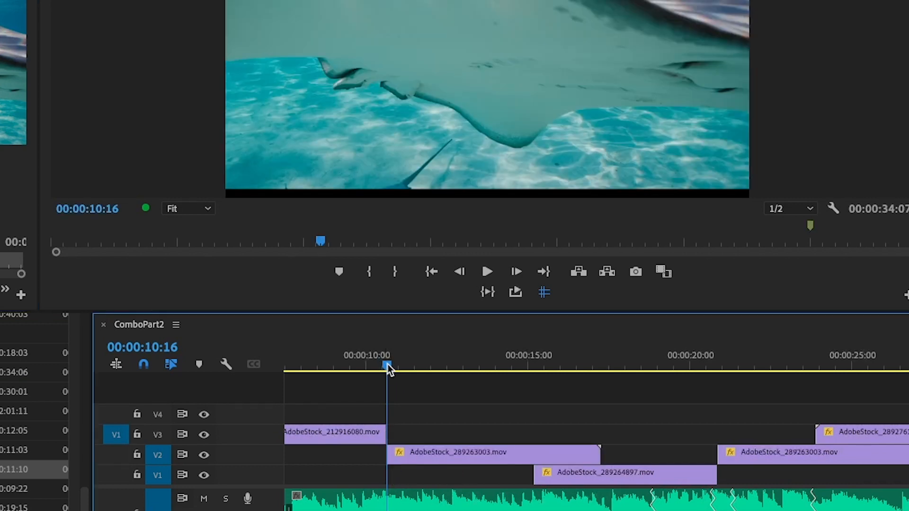
drag(388, 368, 447, 378)
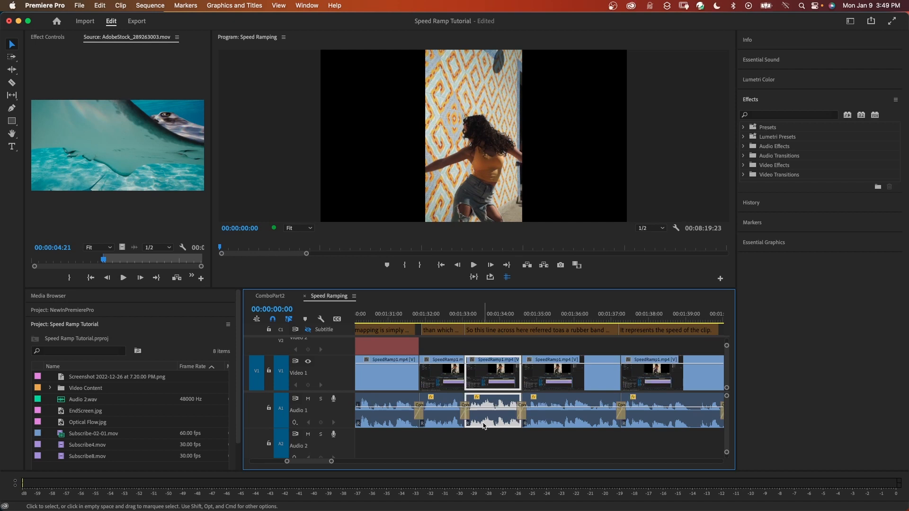
Switch the Audio 1 display to track volume keyframes and slightly raise the volume line of the whole track
drag(484, 426, 486, 404)
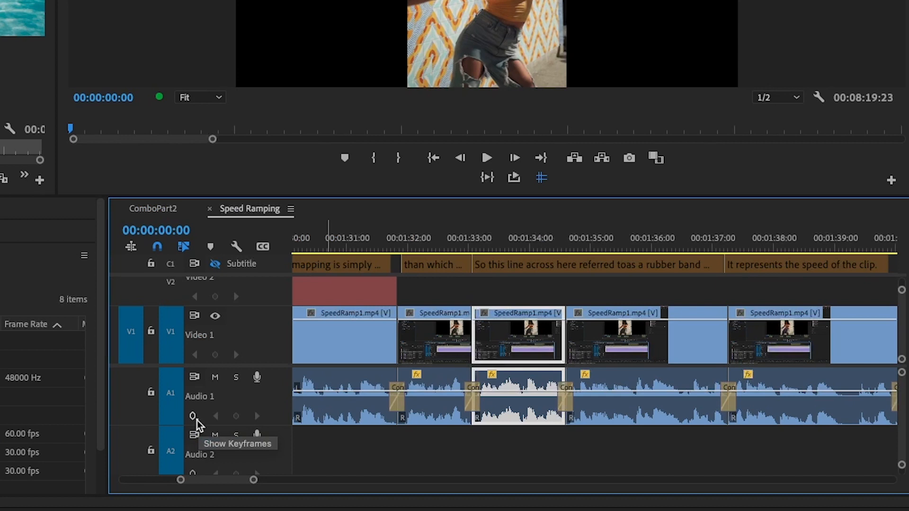
click(196, 419)
mouse_move(284, 454)
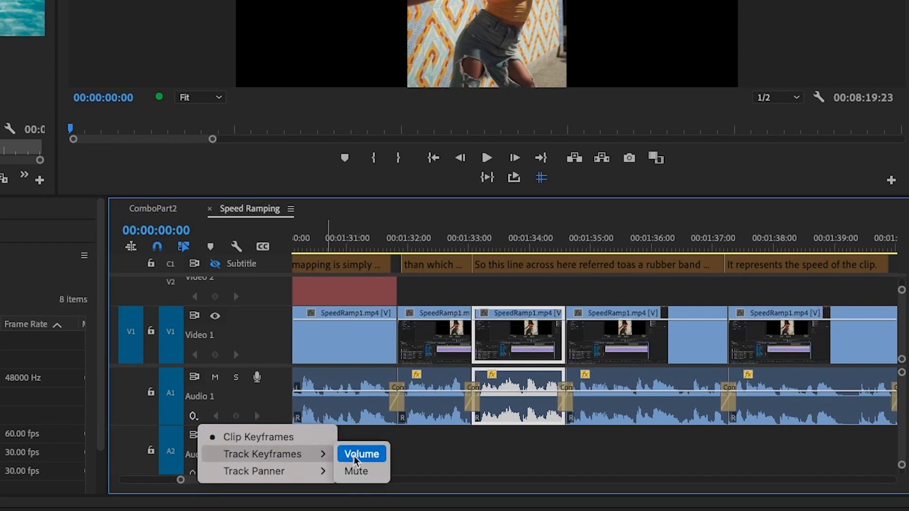
click(356, 455)
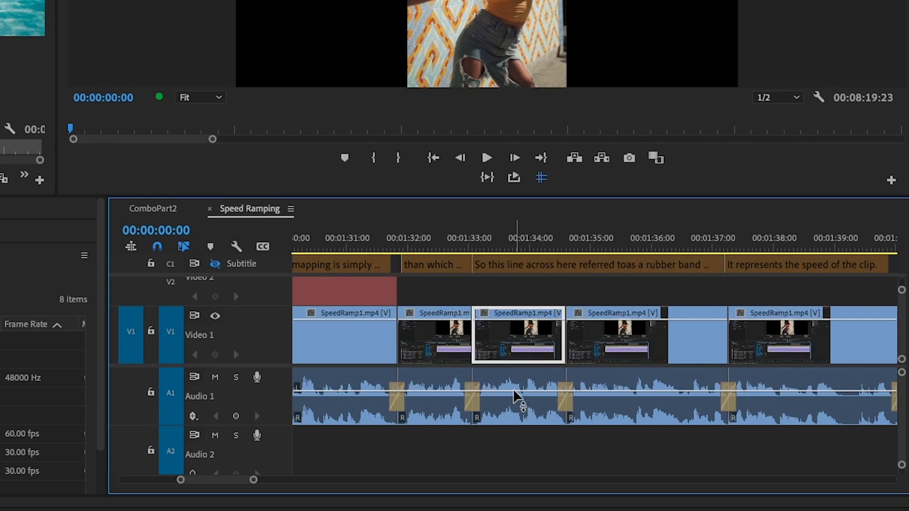
mouse_move(516, 391)
mouse_down()
mouse_move(515, 378)
mouse_move(515, 394)
mouse_move(515, 386)
mouse_up()
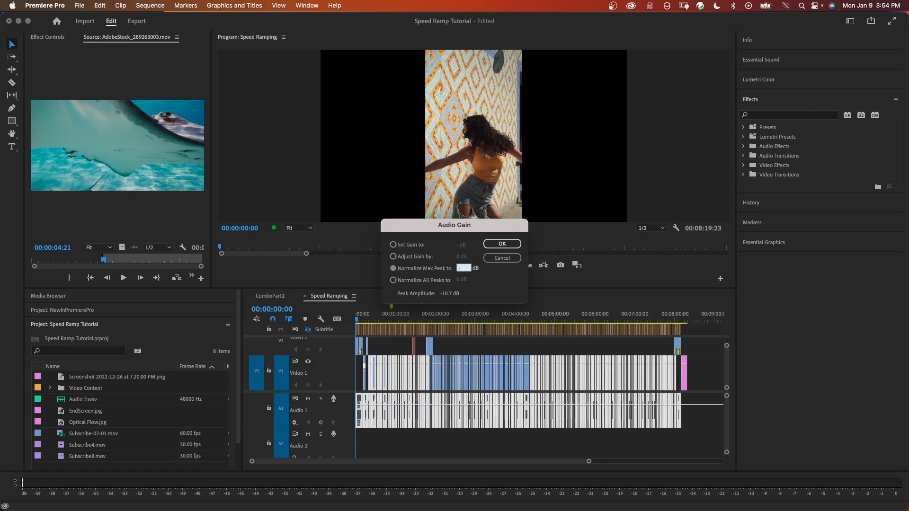
Normalize the max peak of all selected audio clips in the Speed Ramping sequence through Audio Gain
click(502, 244)
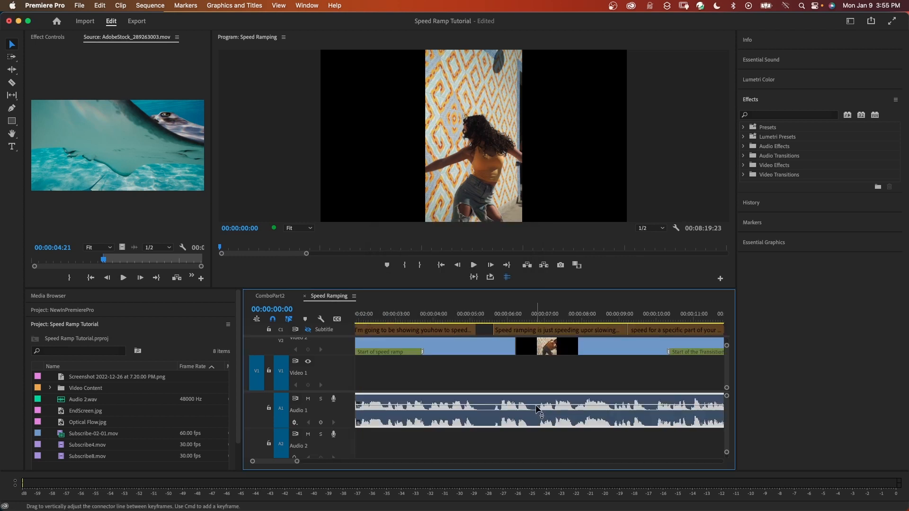
scroll(521, 414, up, 3)
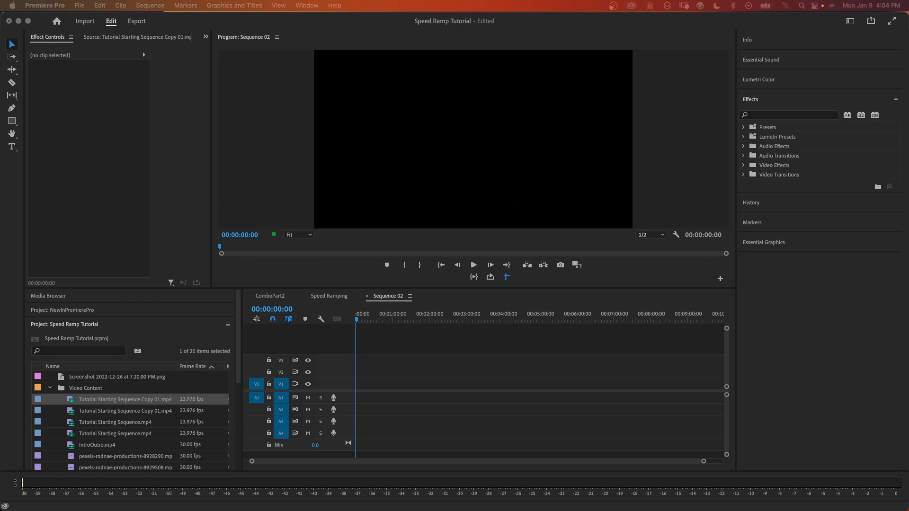
Place Tutorial Starting Sequence Copy 01.mp4 at the start of Sequence 02 with the existing sequence settings and reduce its scale
drag(125, 399, 368, 395)
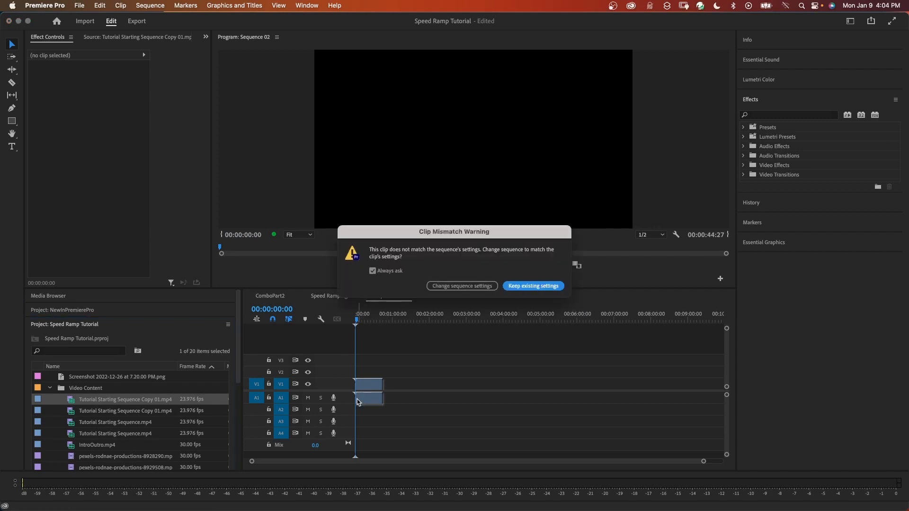
click(538, 286)
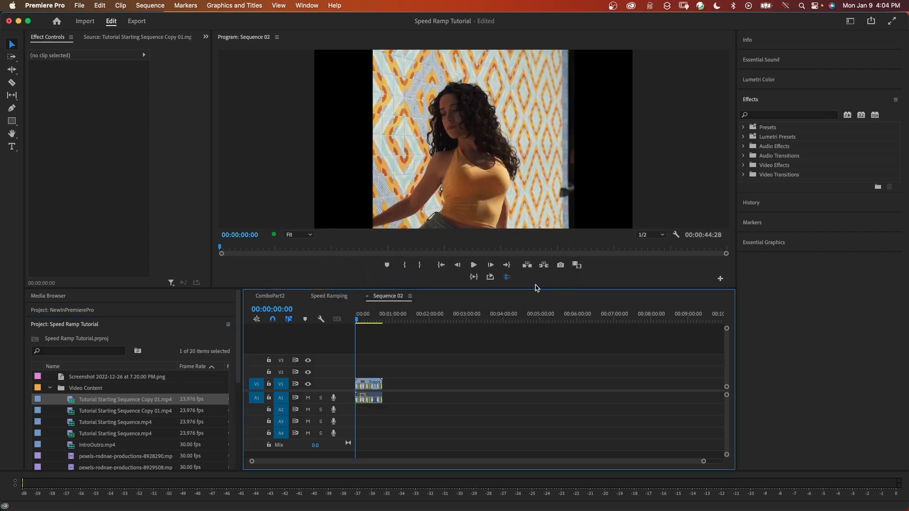
click(365, 384)
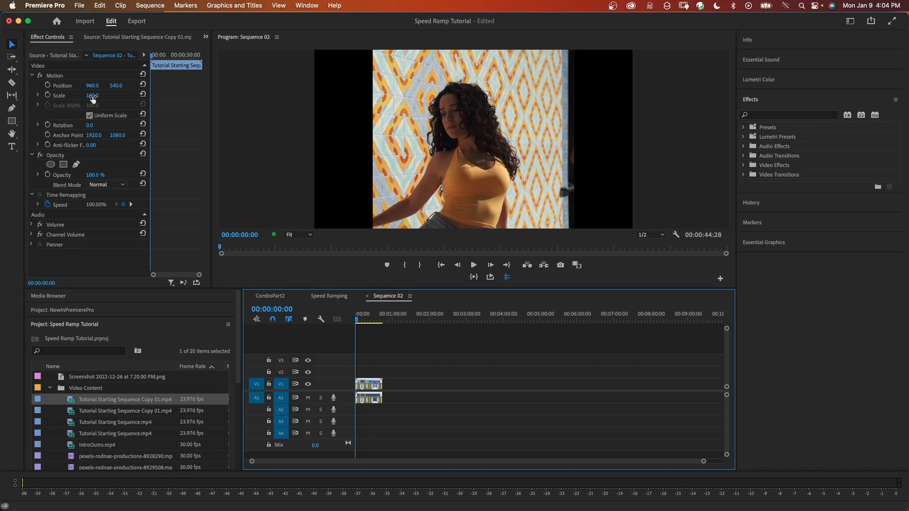
drag(91, 96, 68, 95)
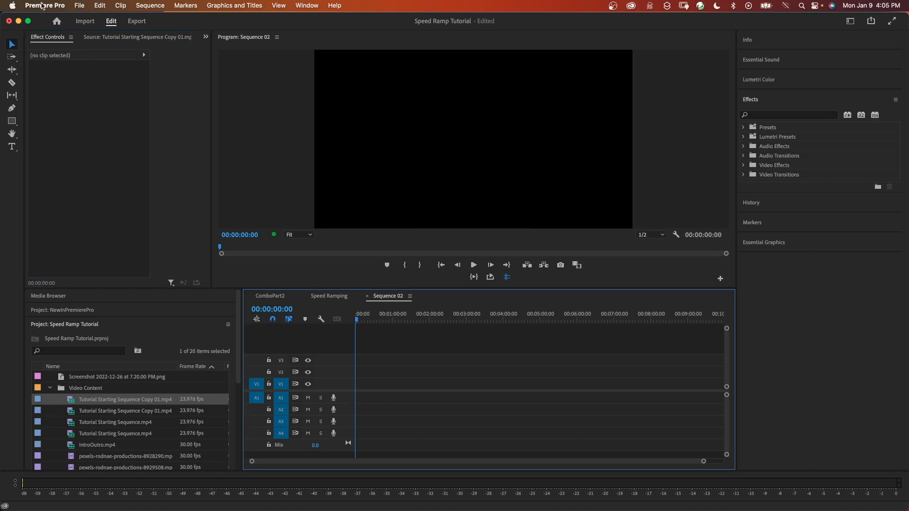
Change the Default Media Scaling preference to "Set to frame size"
click(43, 6)
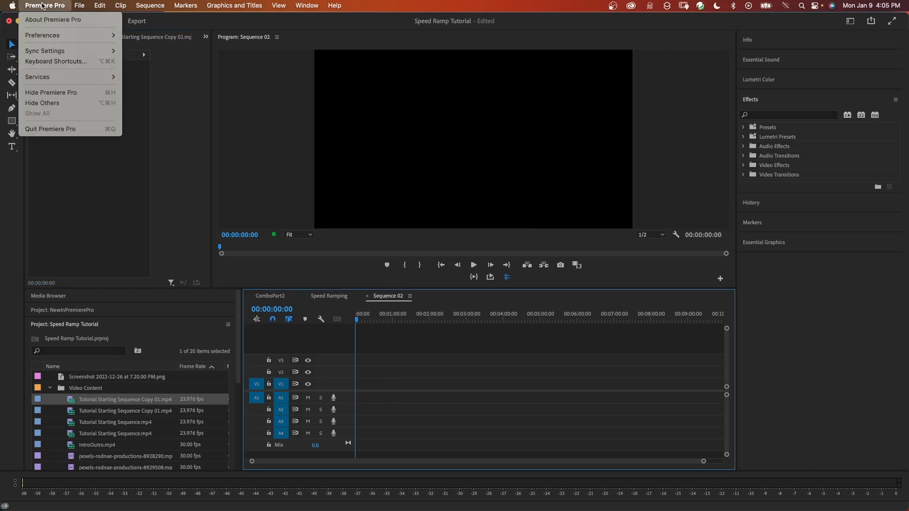
mouse_move(71, 35)
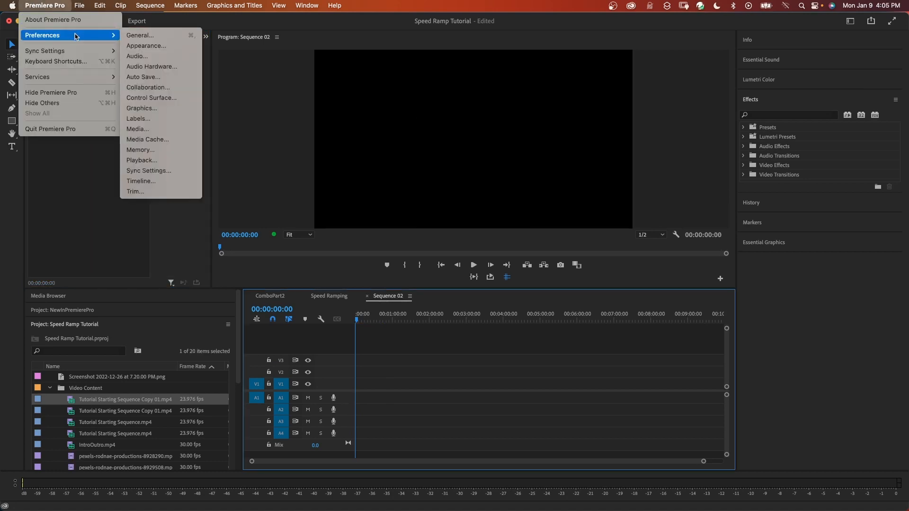
click(144, 131)
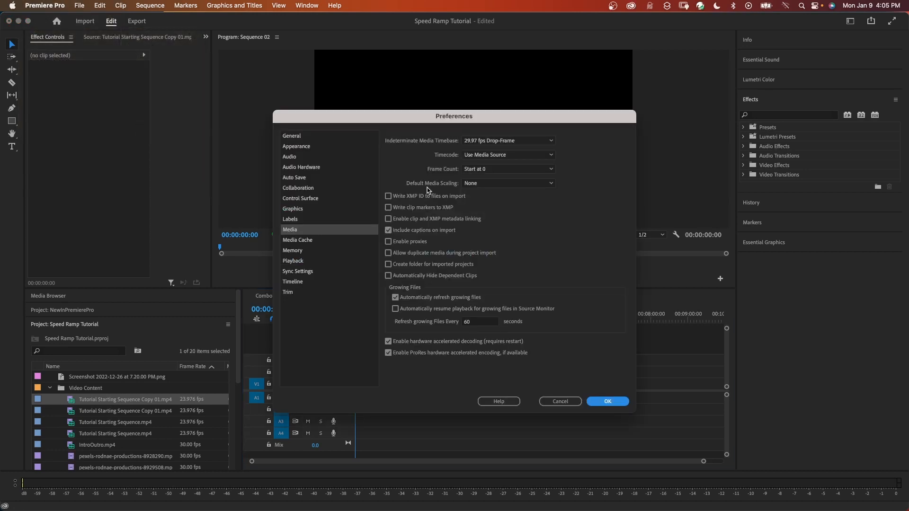
click(552, 187)
click(512, 214)
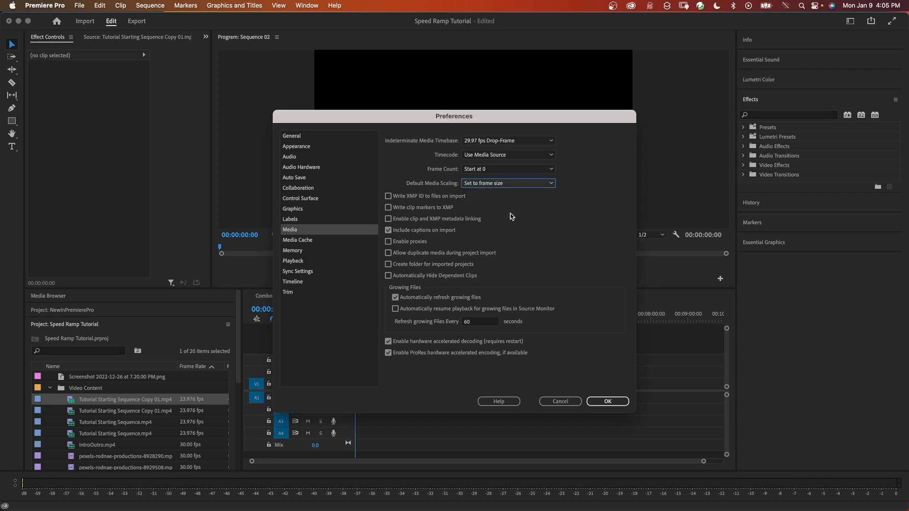
Add Tutorial Starting Sequence Copy 01.mp4 to the empty Sequence 02, keeping the existing sequence settings
click(116, 403)
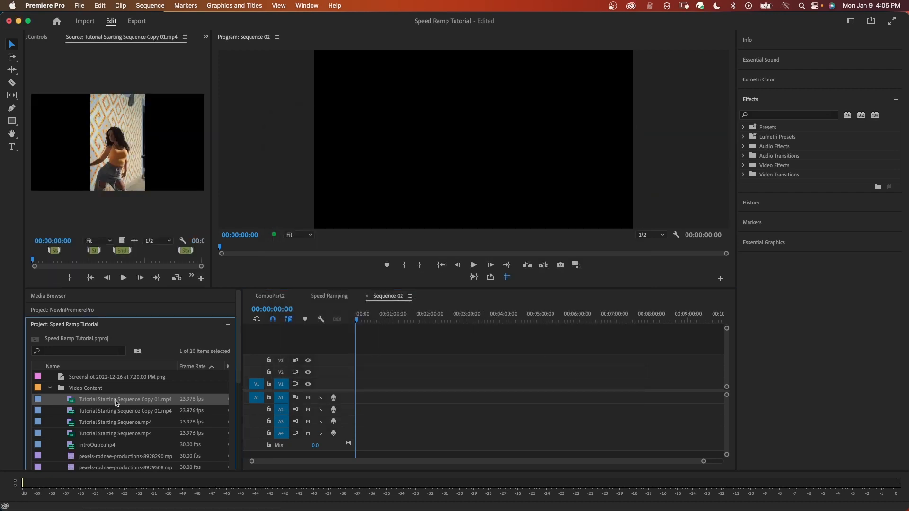
drag(116, 403, 360, 398)
click(520, 286)
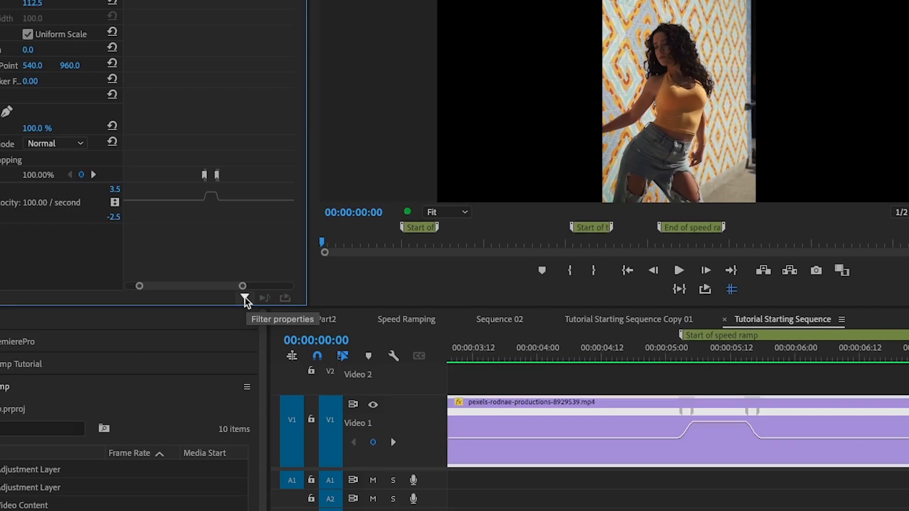
Filter the effect properties of pexels-rodnae-productions-8929539.mp4 to show only keyframed properties
click(245, 300)
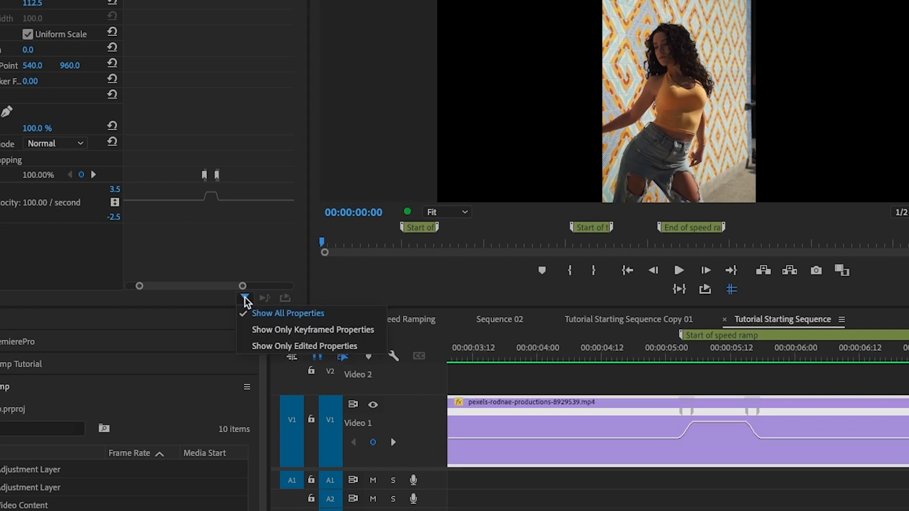
click(264, 331)
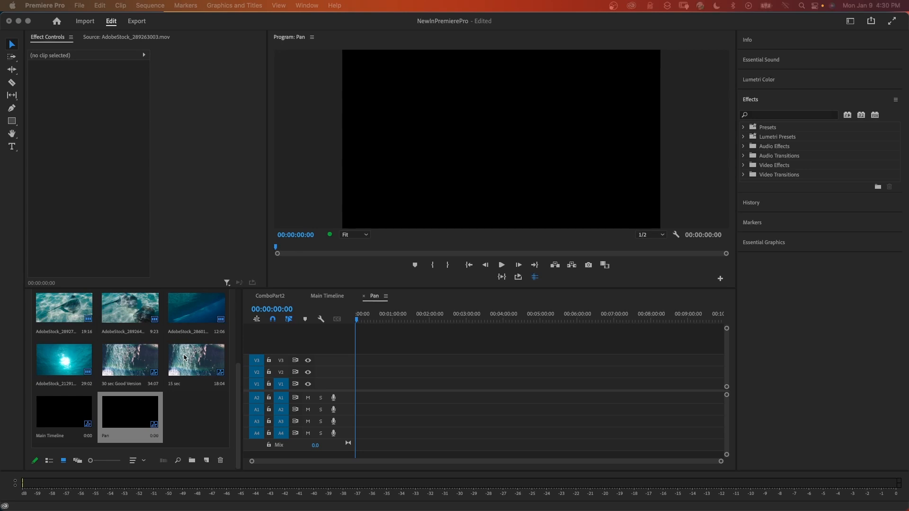
Select all seven AdobeStock clips in the Sting Rays bin and place them at the start of the Pan sequence on V1
scroll(184, 357, up, 5)
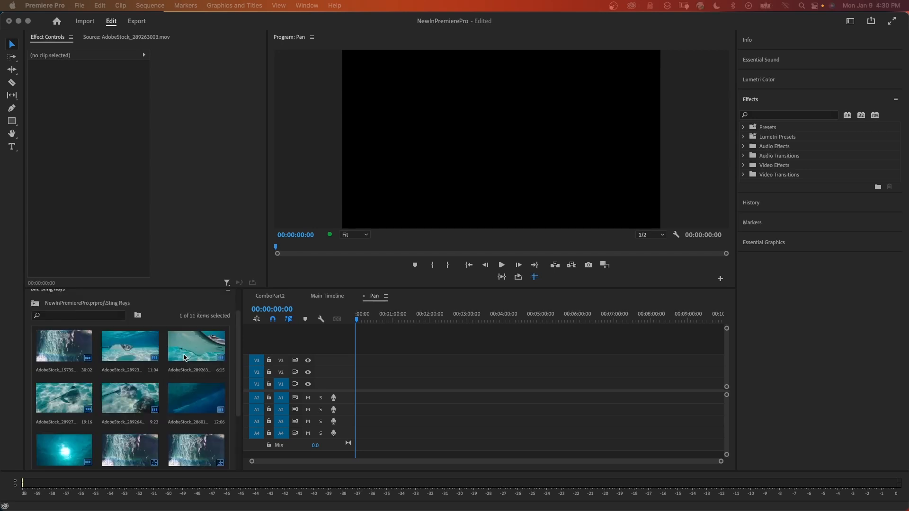
click(78, 350)
scroll(138, 360, down, 4)
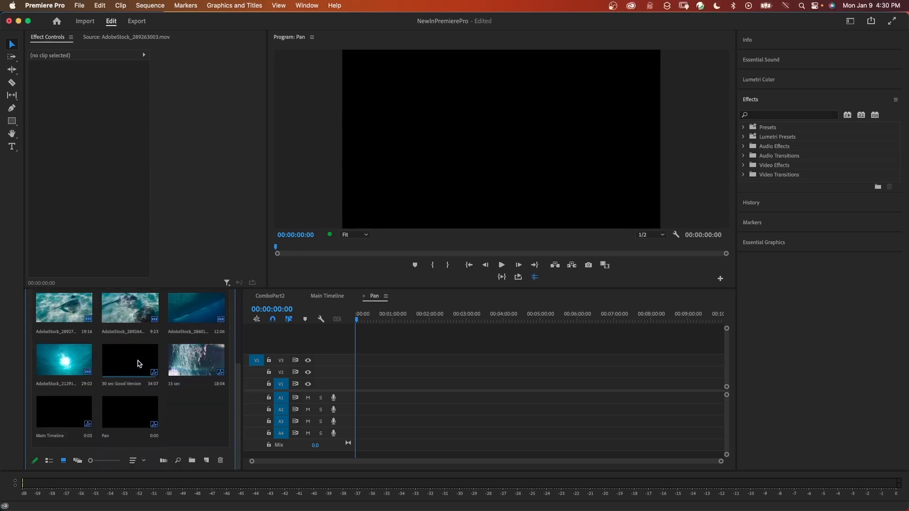
shift+click(66, 361)
drag(78, 318, 358, 390)
click(393, 286)
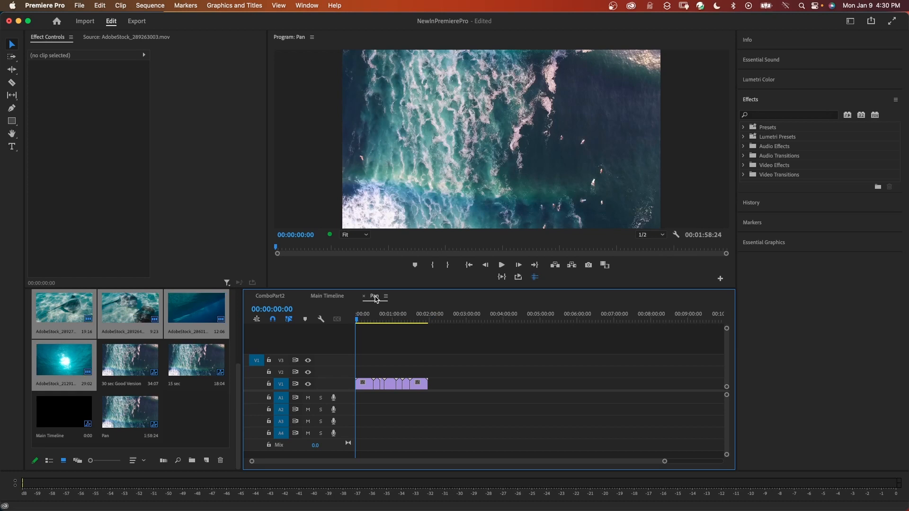
Dock the Pan sequence as a separate timeline above Main Timeline and fit all its clips in view
drag(375, 299, 490, 235)
click(490, 235)
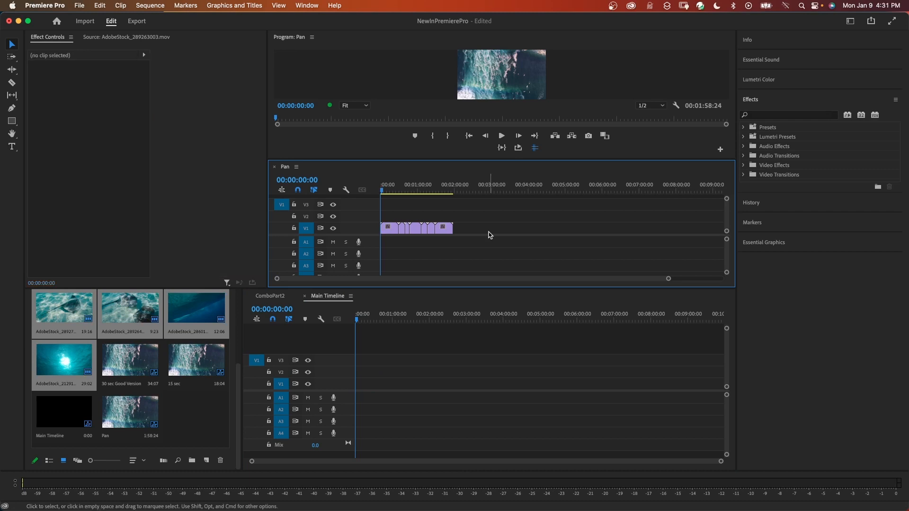
key(backslash)
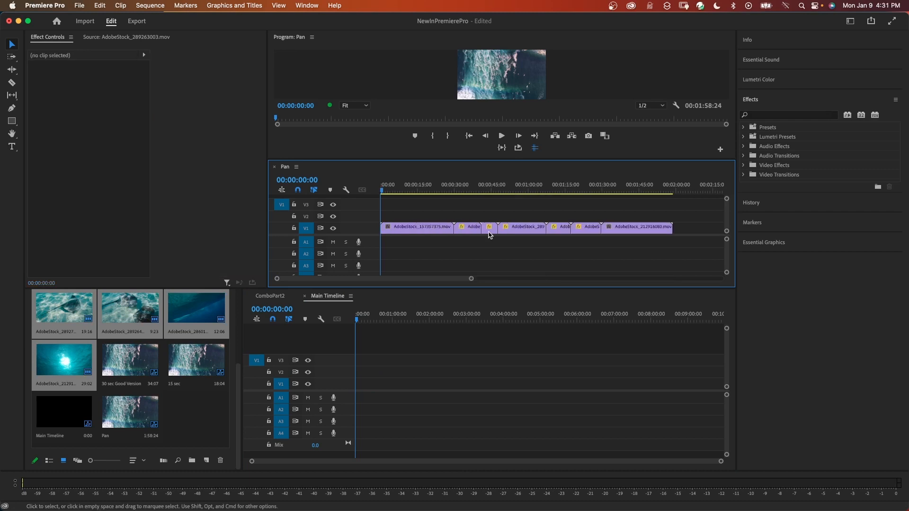
Skim through the clips in Pan and place its second clip at the start of V1 in Main Timeline
drag(384, 191, 522, 211)
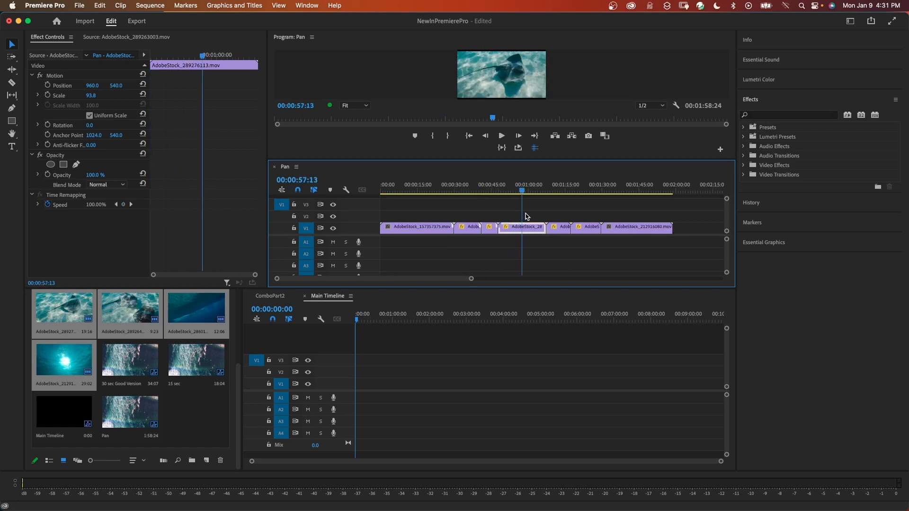
click(468, 232)
drag(467, 232, 370, 389)
click(529, 286)
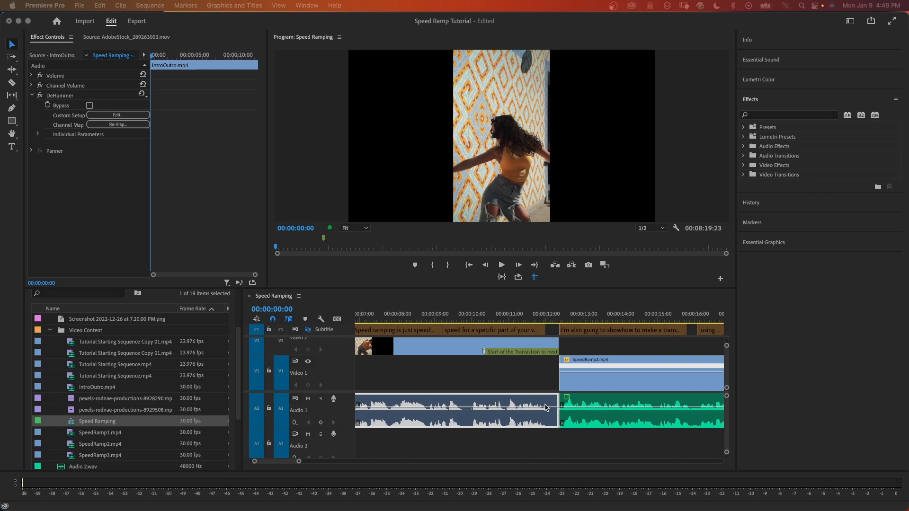
Apply the Timeline preferences with an Audio Transition Default Duration of 0.25 seconds
click(45, 5)
mouse_move(64, 35)
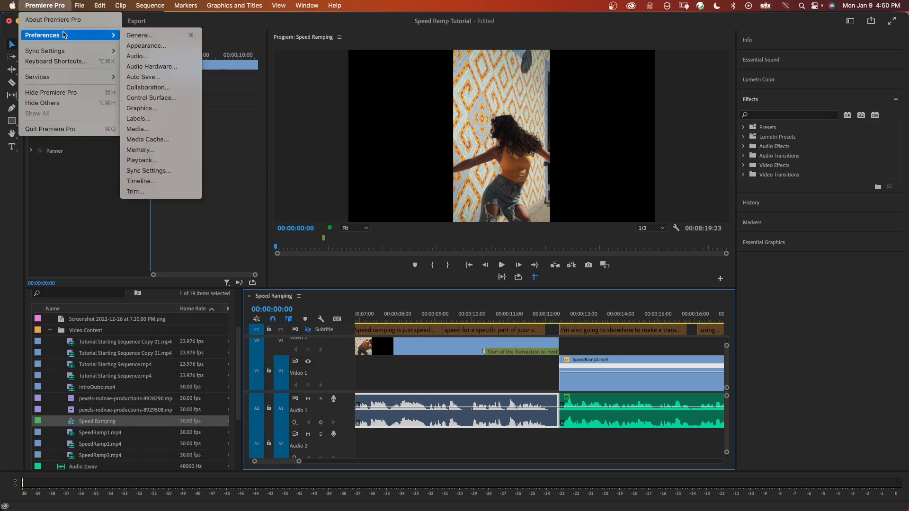
click(142, 181)
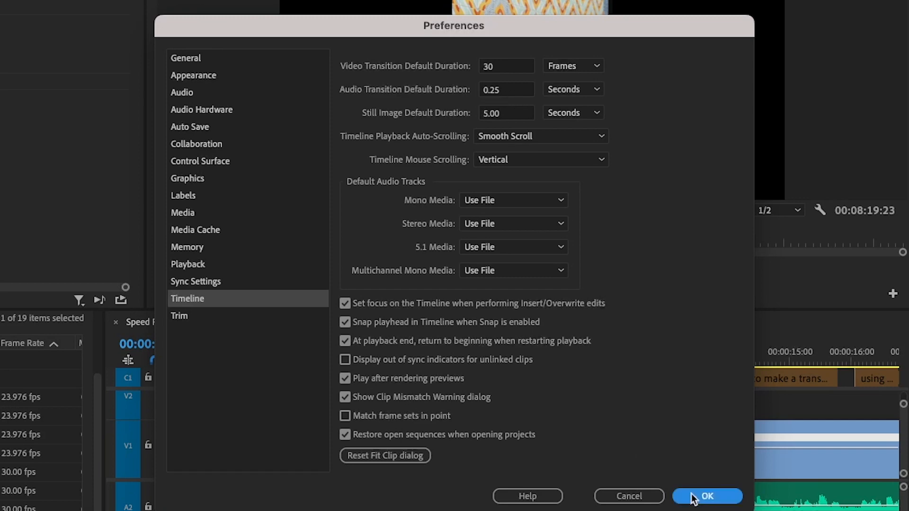
click(706, 496)
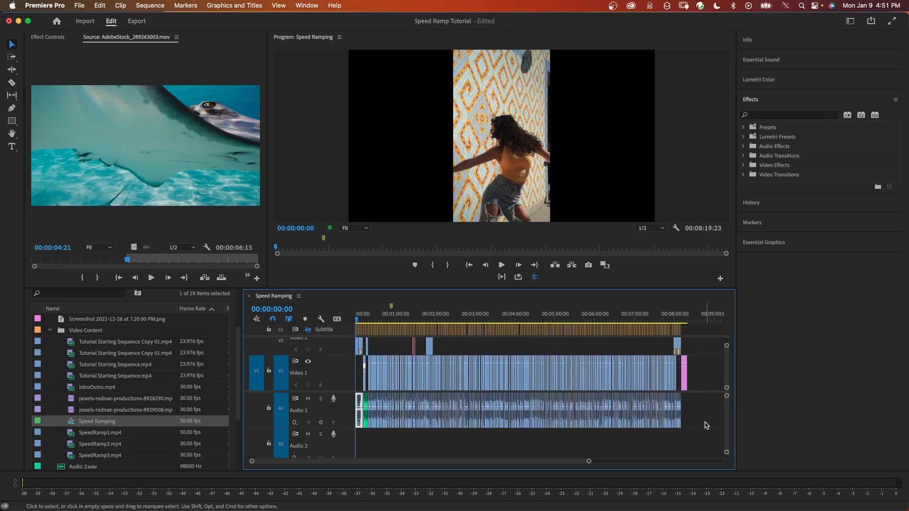
Apply the default audio transition to all the Audio 1 cuts in the Speed Ramping sequence and check them along the track
drag(706, 424, 302, 430)
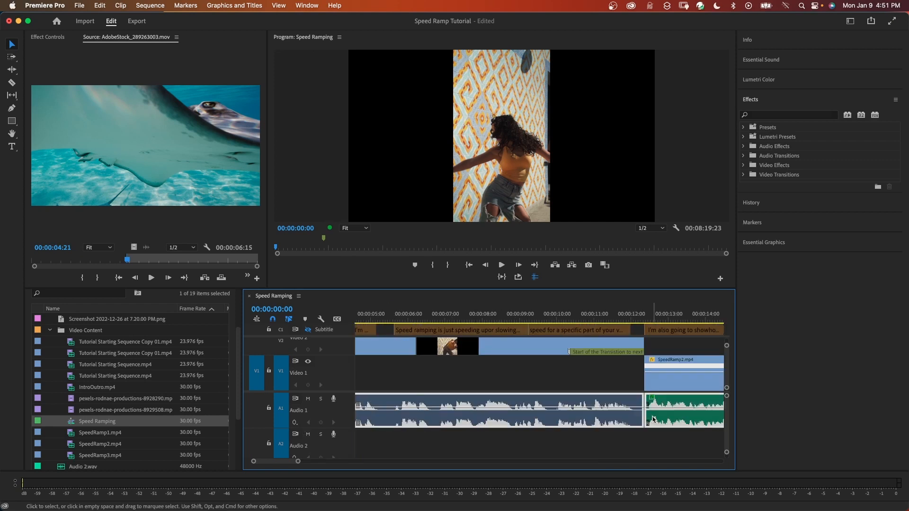
key(shift+d)
scroll(654, 420, right, 2)
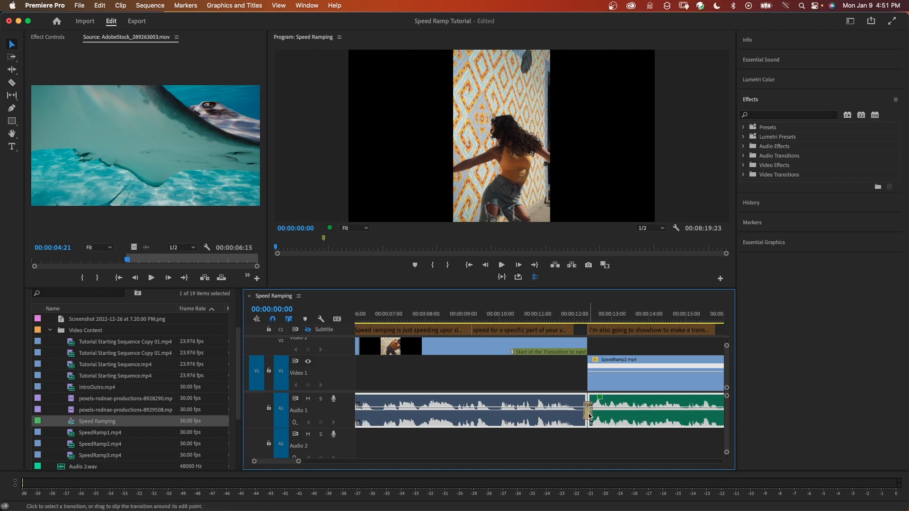
scroll(591, 417, right, 1)
scroll(590, 416, right, 4)
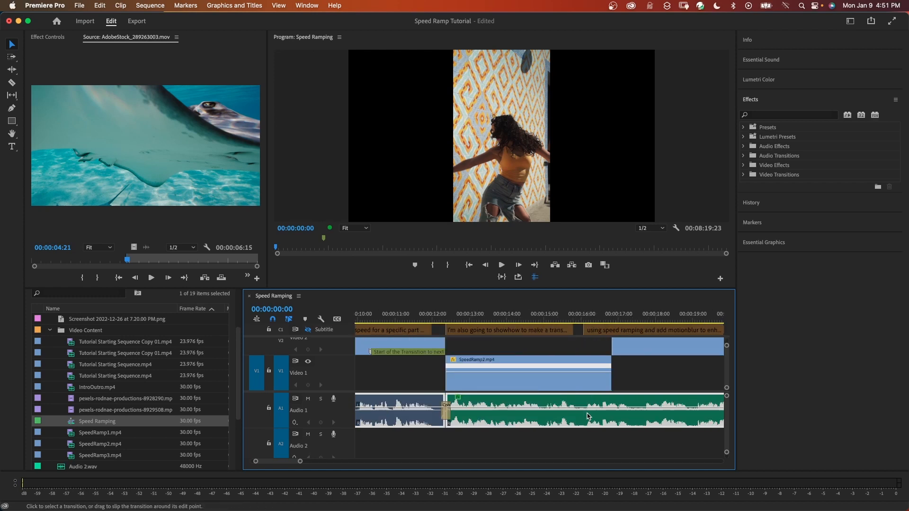
scroll(587, 417, right, 4)
scroll(587, 417, right, 1)
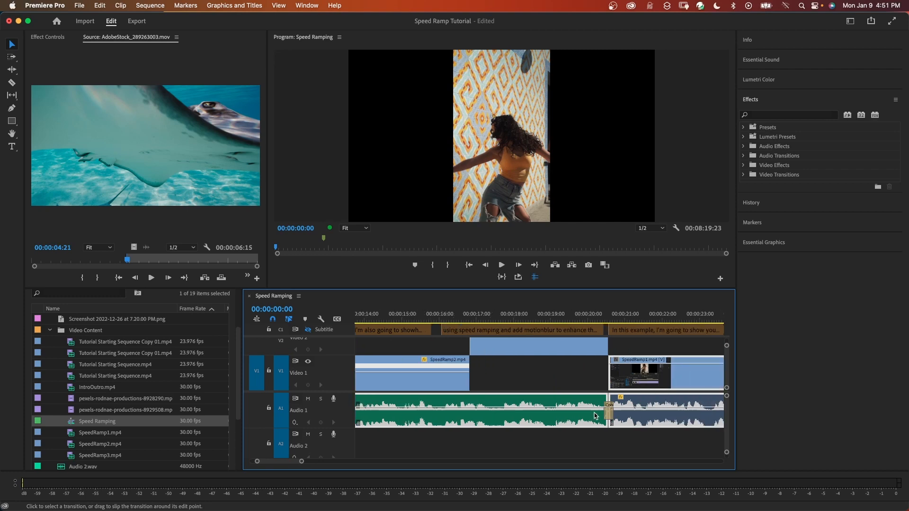
scroll(592, 417, right, 2)
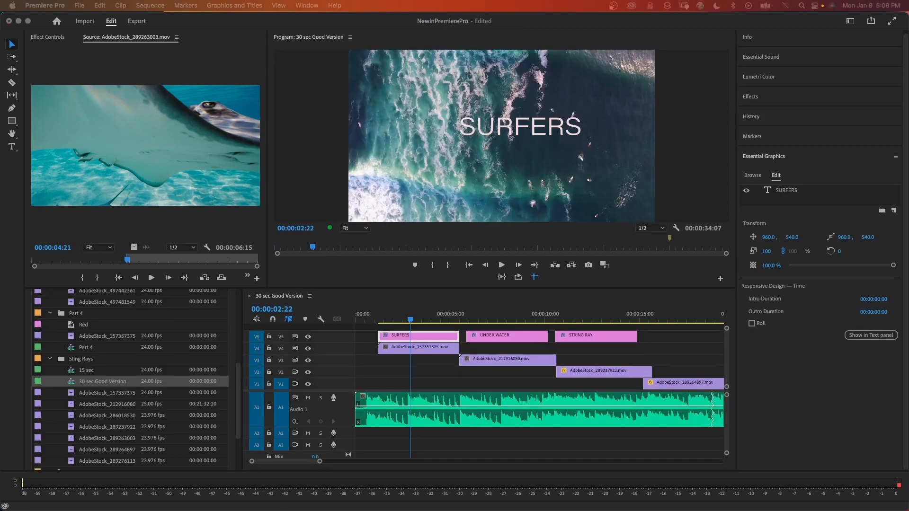
Replace the Acumin Pro Wide Light font with Arial Black throughout the project and check the other titles in 30 sec Good Version
click(248, 102)
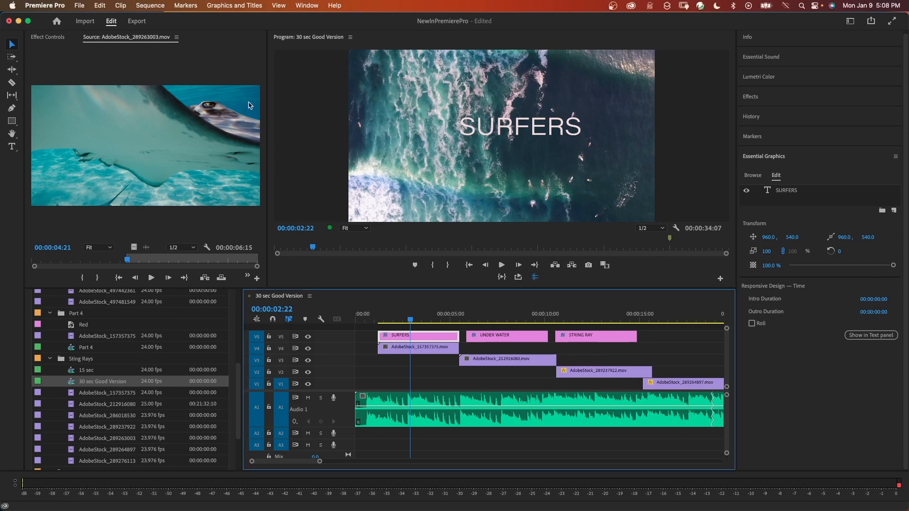
click(234, 7)
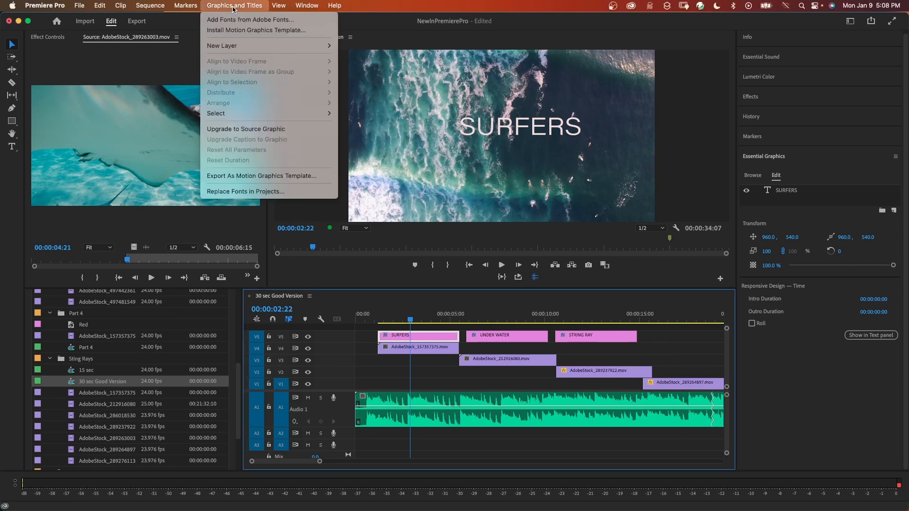
click(241, 192)
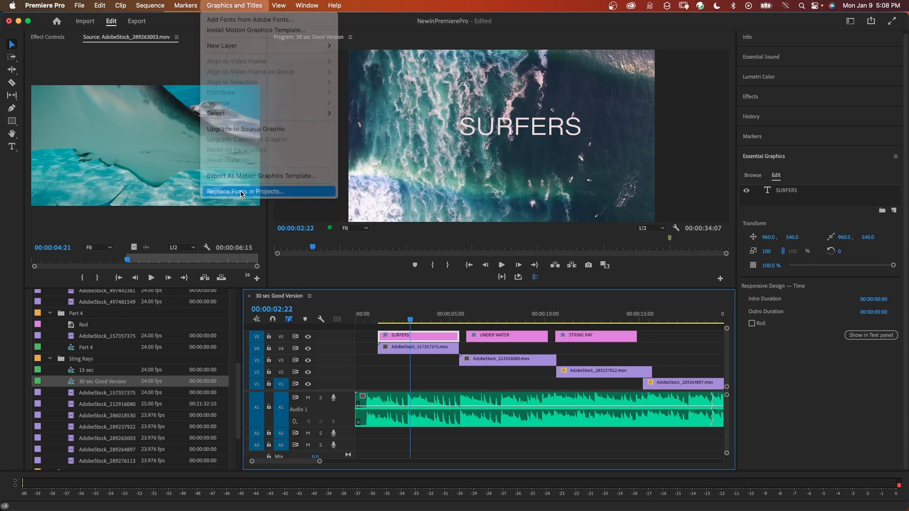
click(389, 208)
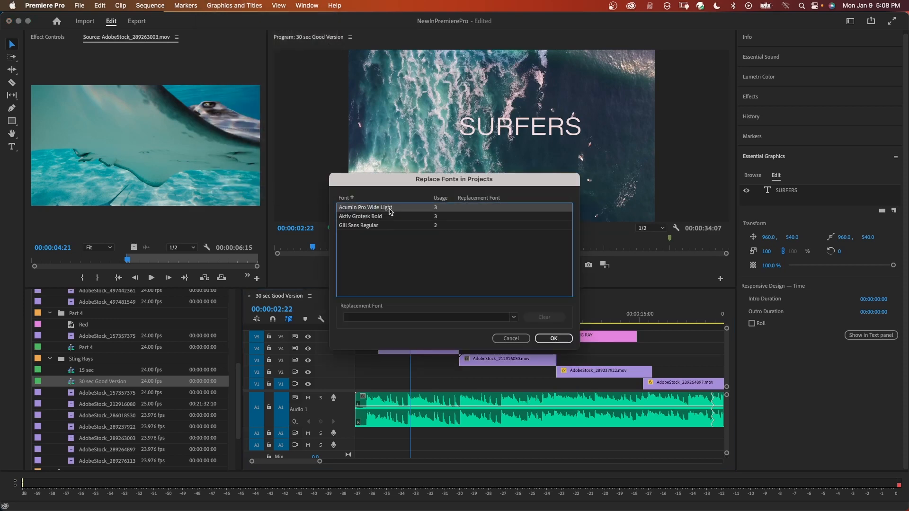
click(514, 318)
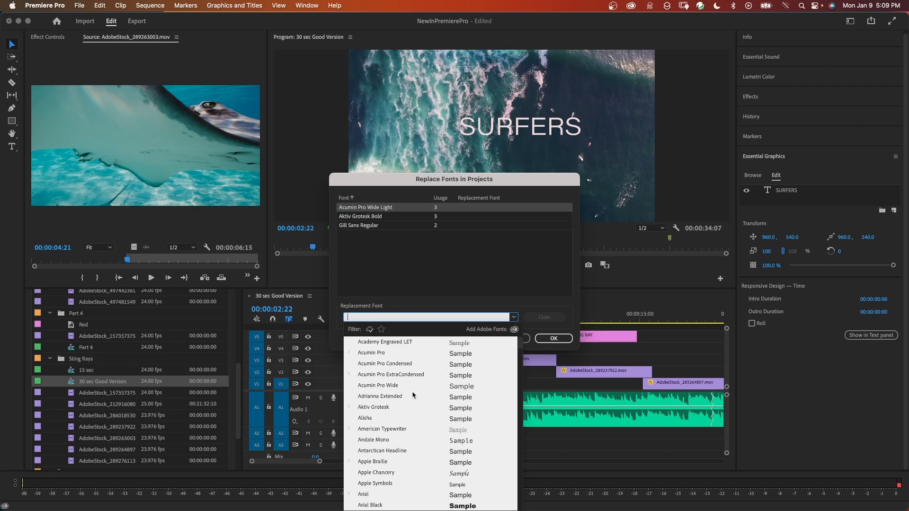
scroll(413, 395, down, 5)
click(389, 399)
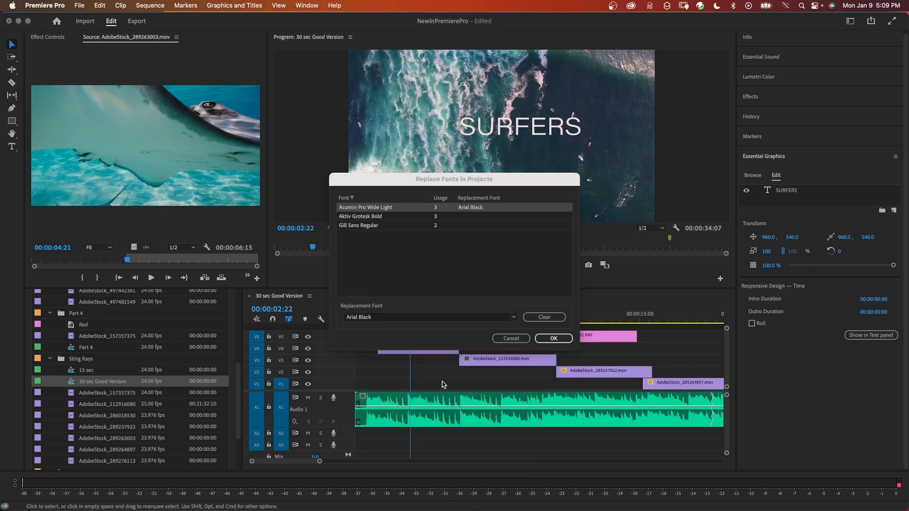
click(545, 338)
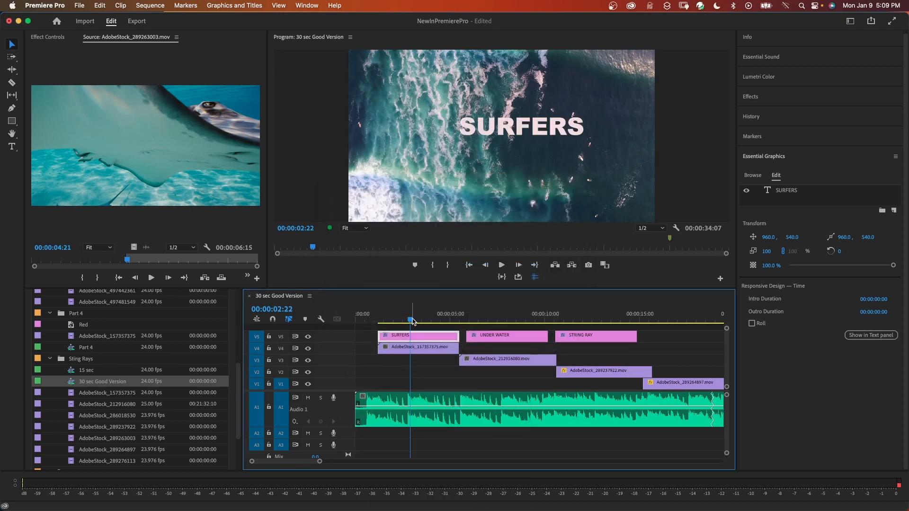
drag(411, 321, 584, 335)
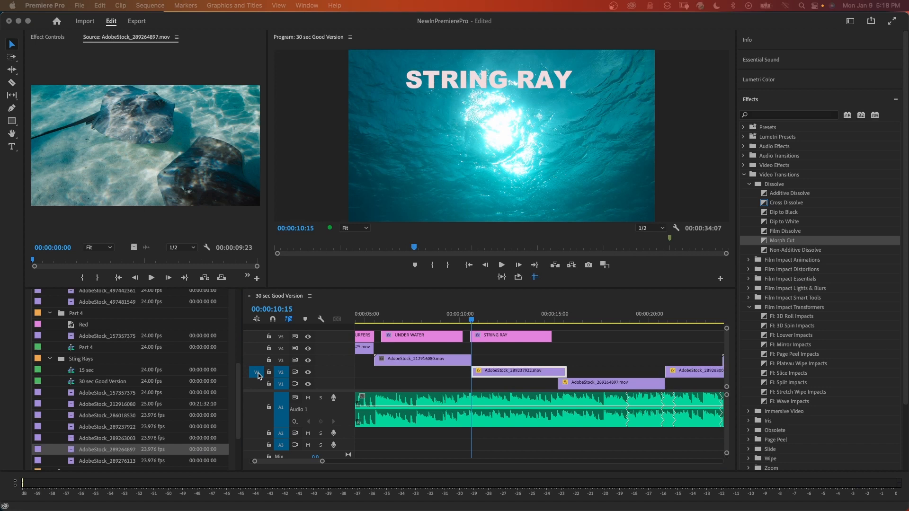
With V2 as the source-patched track, insert AdobeStock_289264897.mov before AdobeStock_289237922.mov using the Program monitor's Insert Before option, and play it back
click(257, 376)
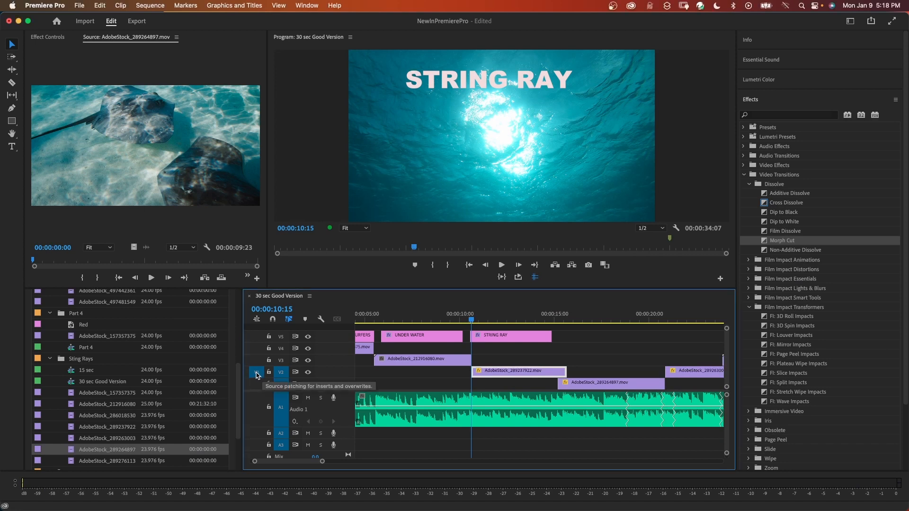
click(70, 453)
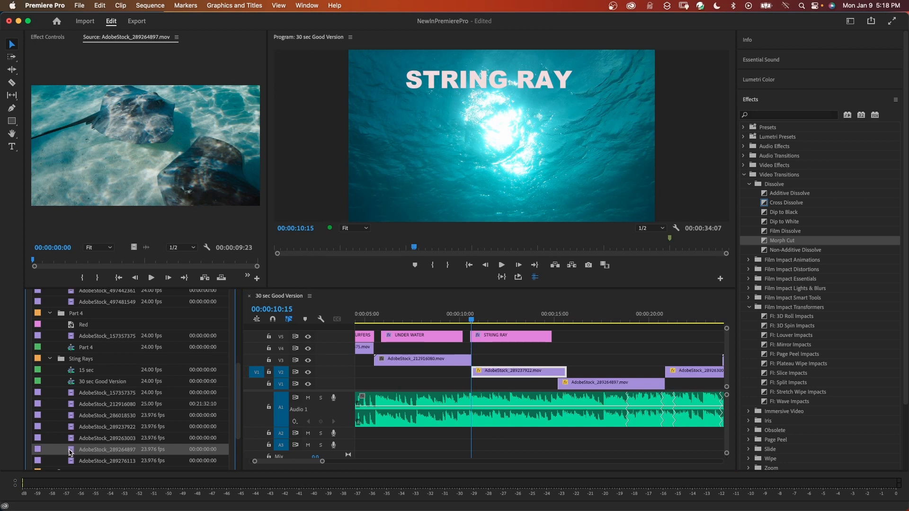
drag(72, 450, 569, 144)
drag(475, 146, 355, 186)
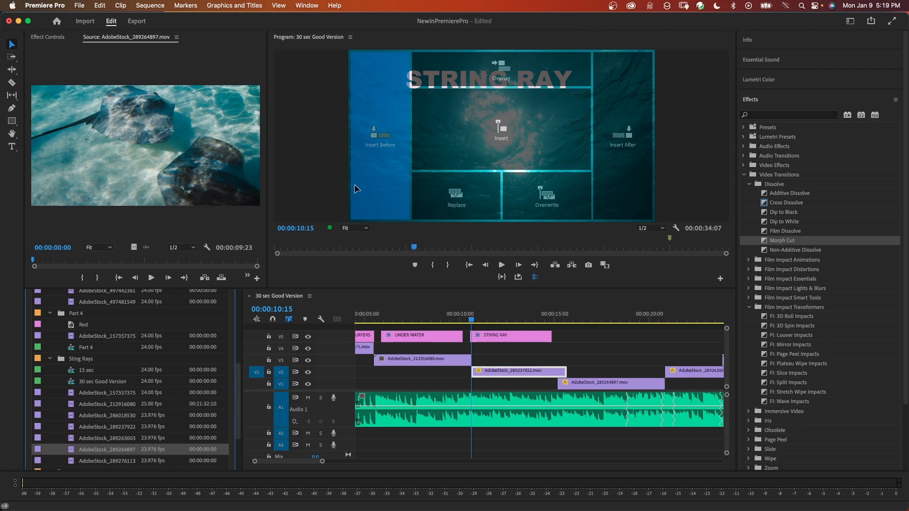
drag(355, 186, 356, 186)
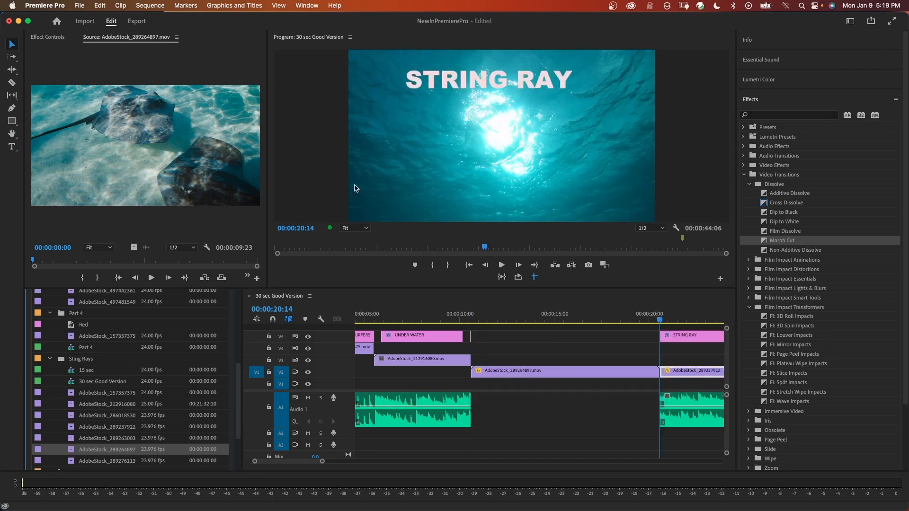
drag(661, 319, 488, 350)
key(space)
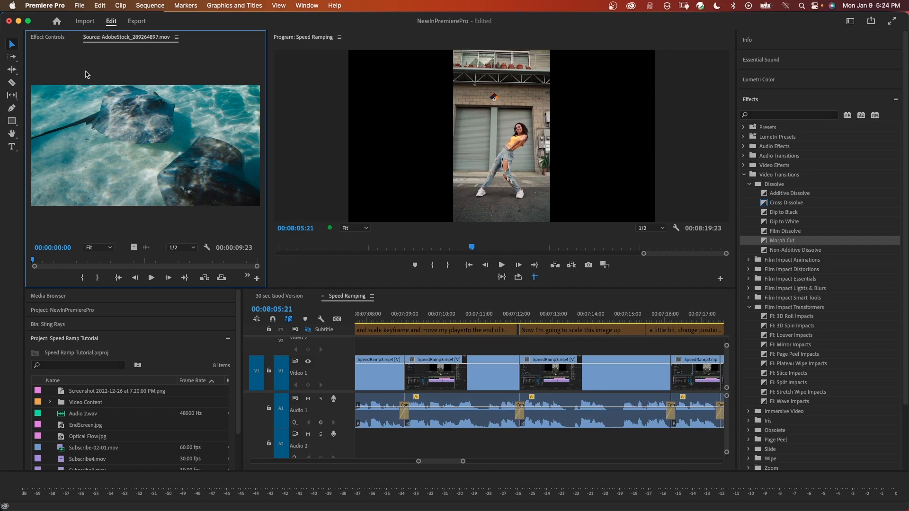
Look up the "playhead to cur" command in Keyboard Shortcuts, examine the Move Playhead to Cursor assignment, and close without changes
click(44, 5)
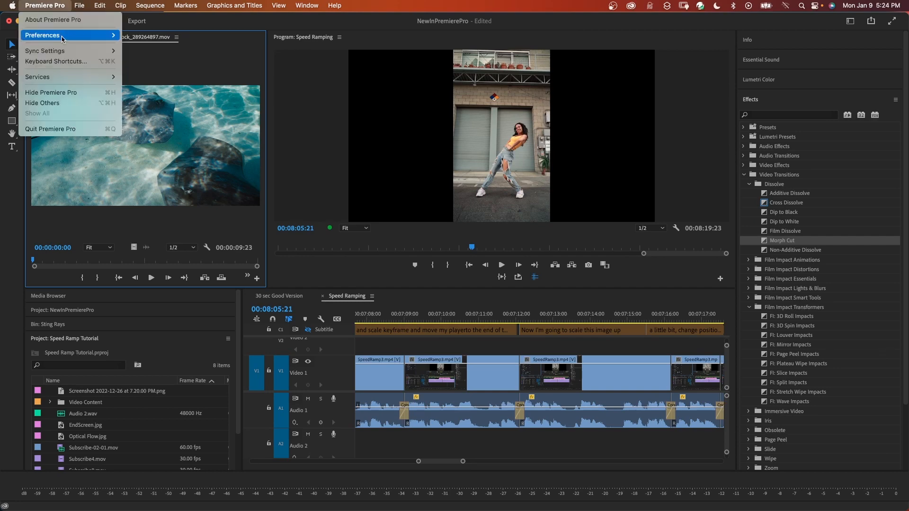
click(63, 61)
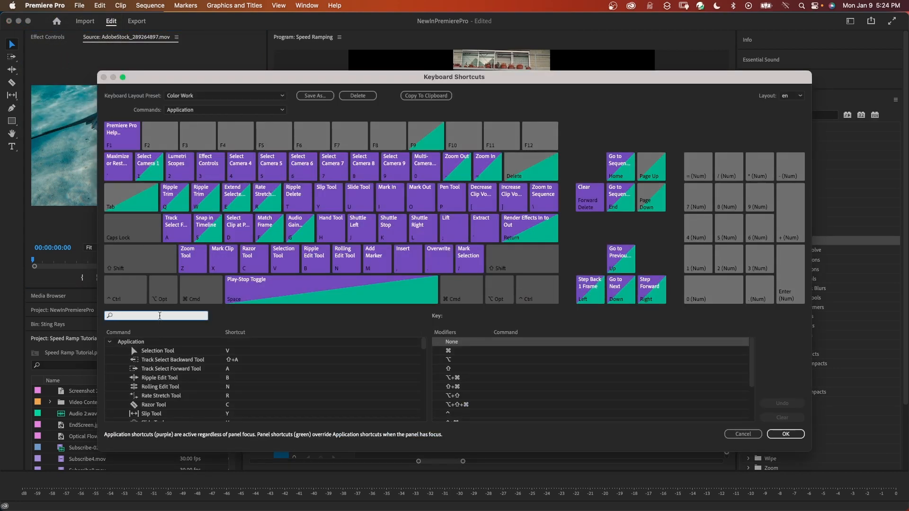
text(playhead to cur)
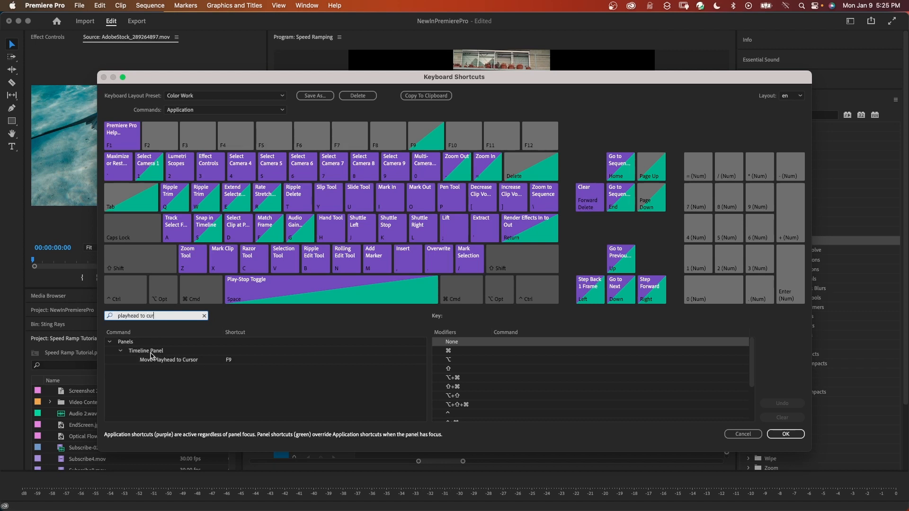
click(229, 362)
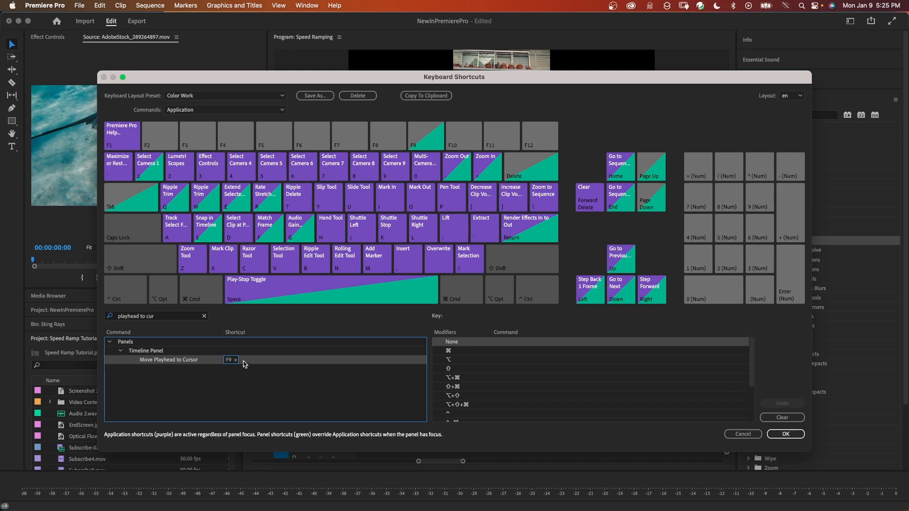
click(752, 434)
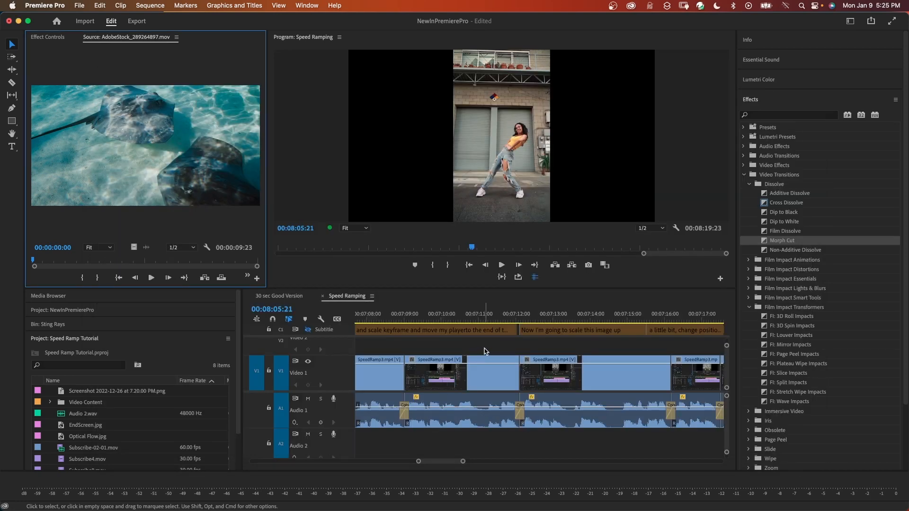
In Speed Ramping, move the playhead to the cursor at 00:07:10:29, and jump to the start and end of the sequence
click(478, 353)
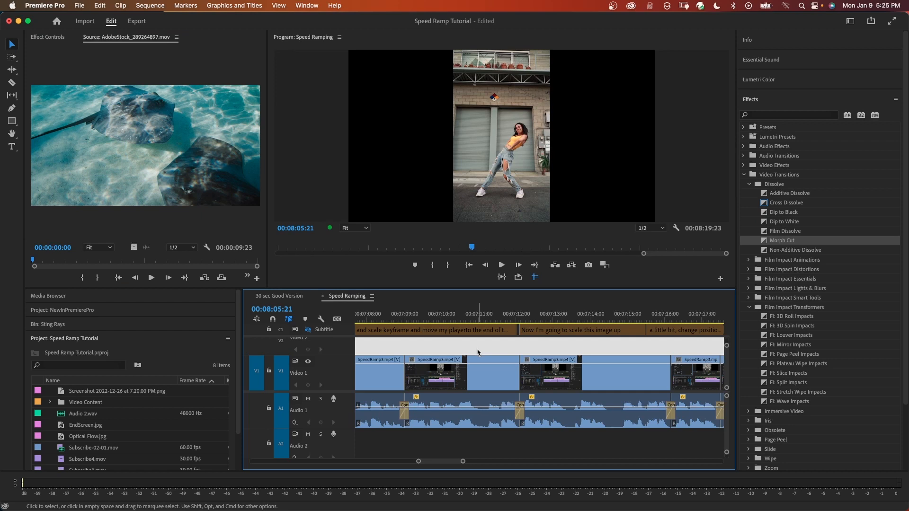
click(478, 353)
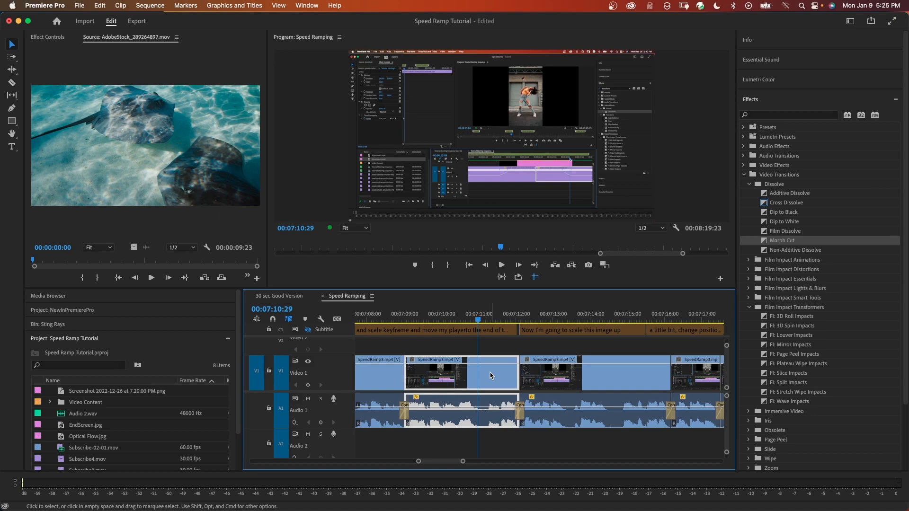
key(Home)
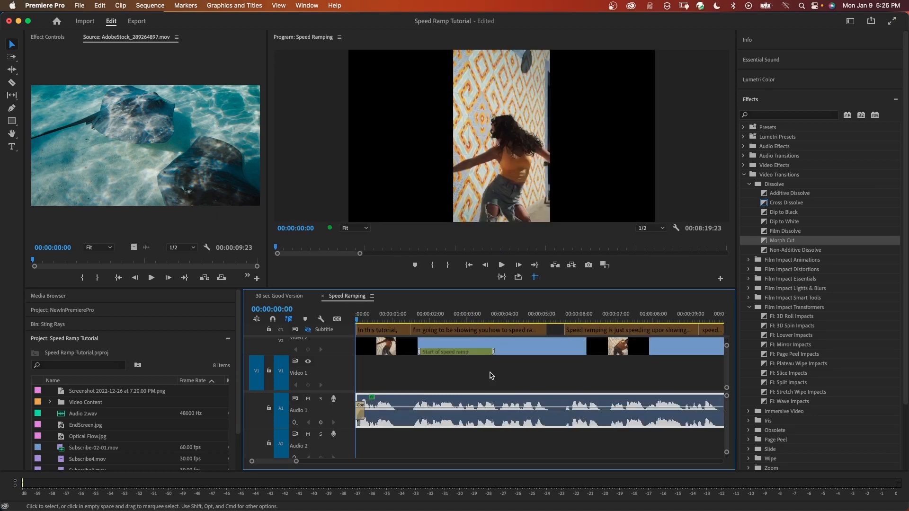
key(End)
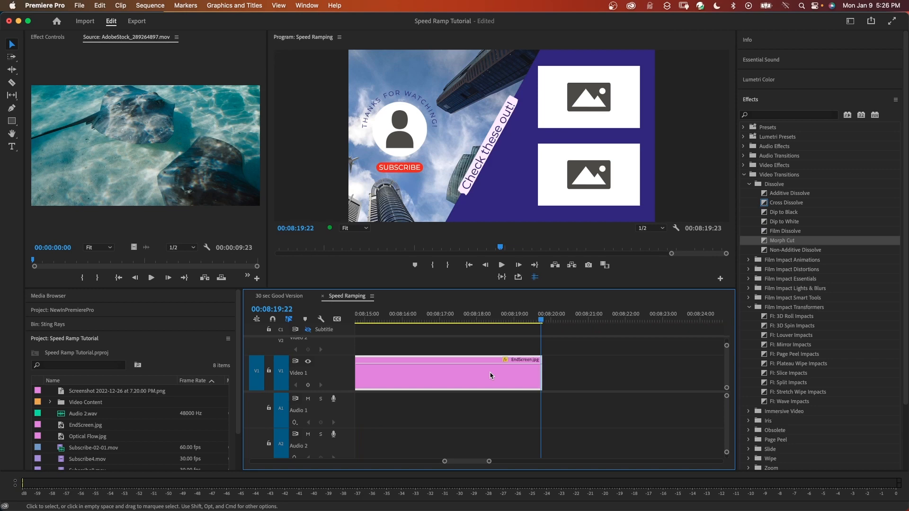